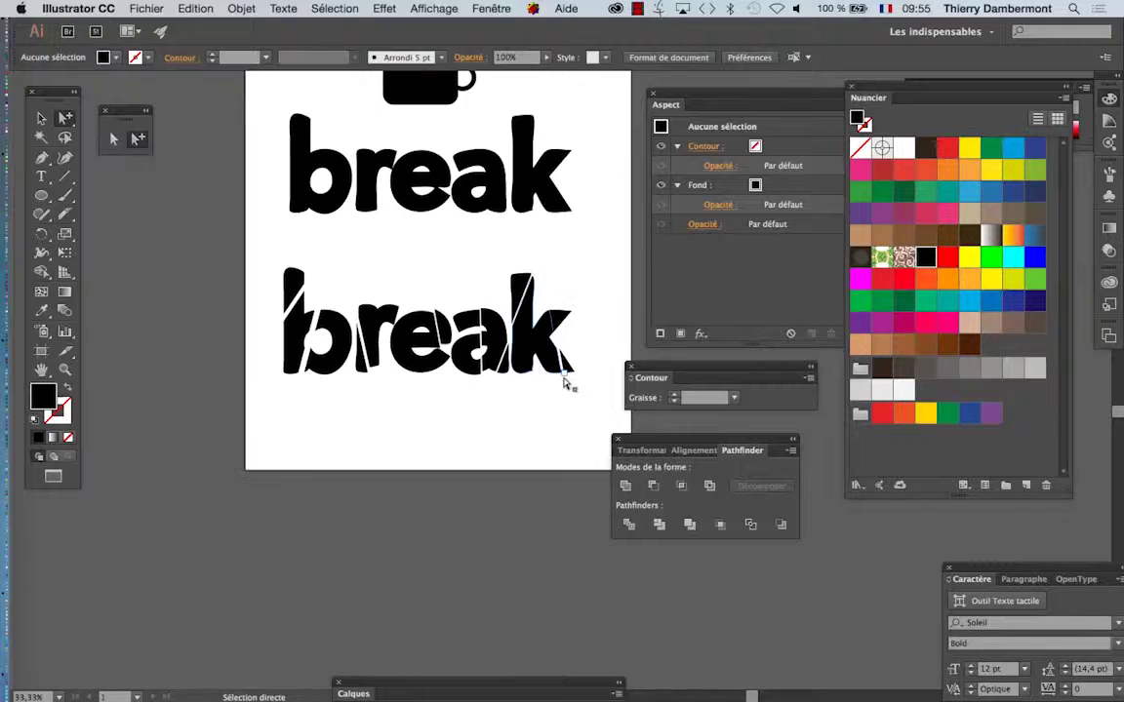
pyautogui.scroll(-1, 564, 380)
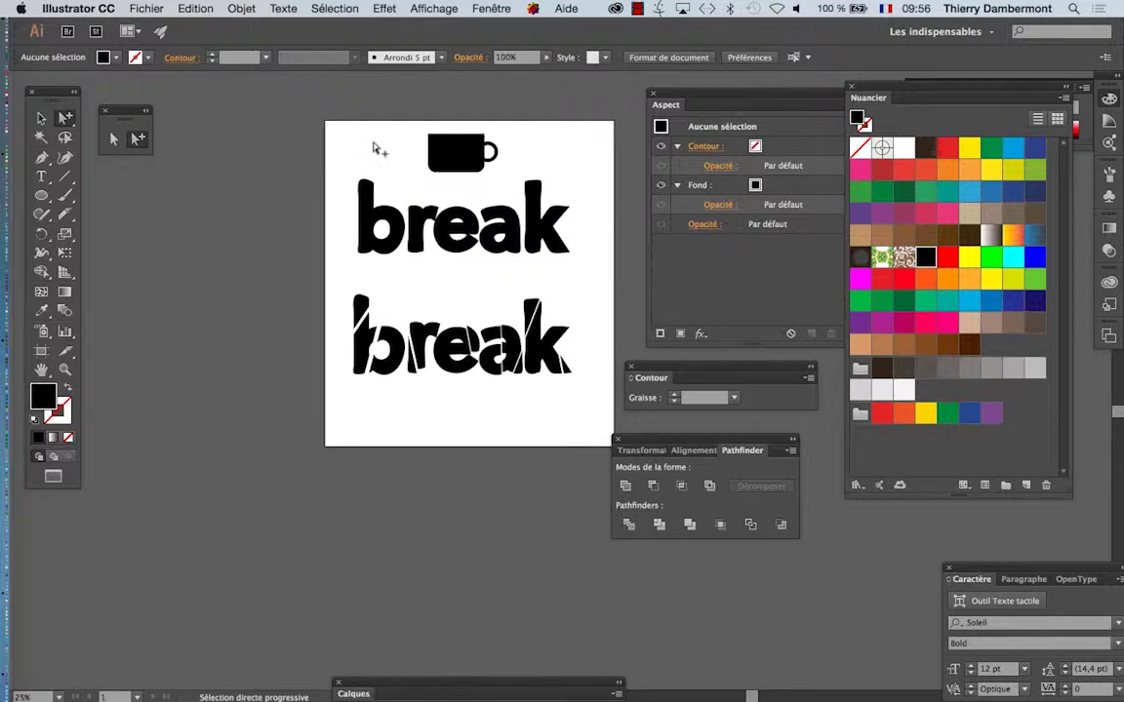
# Move the black coffee mug below the sliced 'break' lettering and bring it to the front.
pyautogui.click(466, 161)
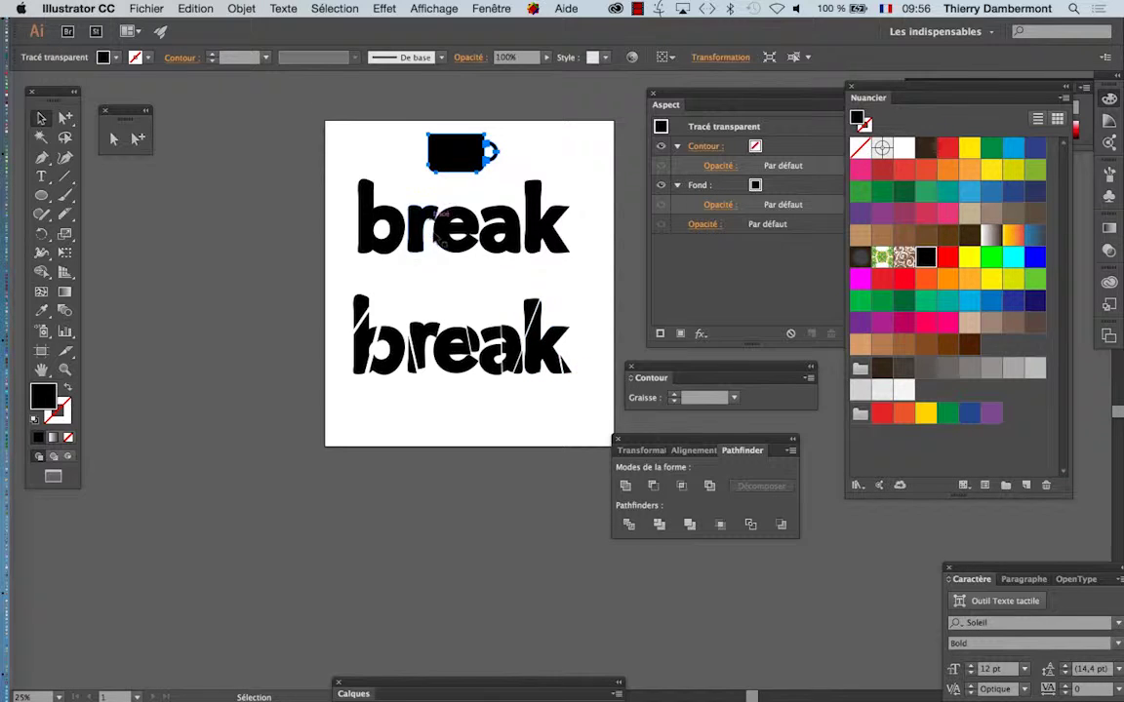
pyautogui.moveTo(458, 161); pyautogui.dragTo(469, 416)
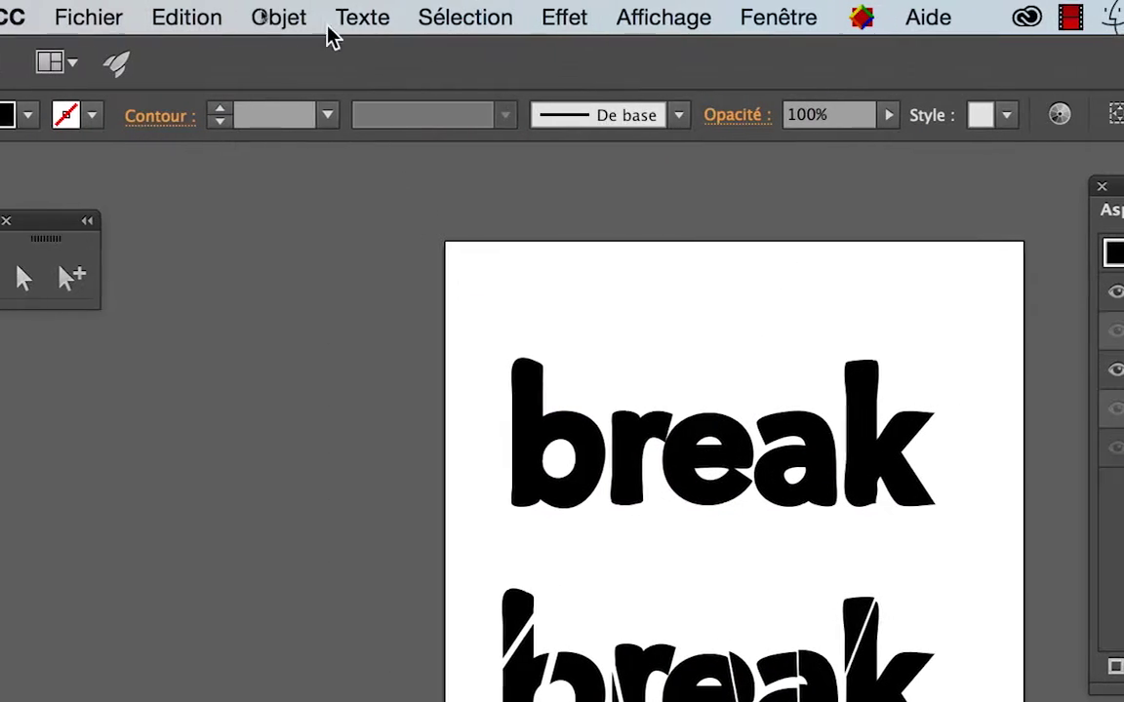
pyautogui.click(319, 20)
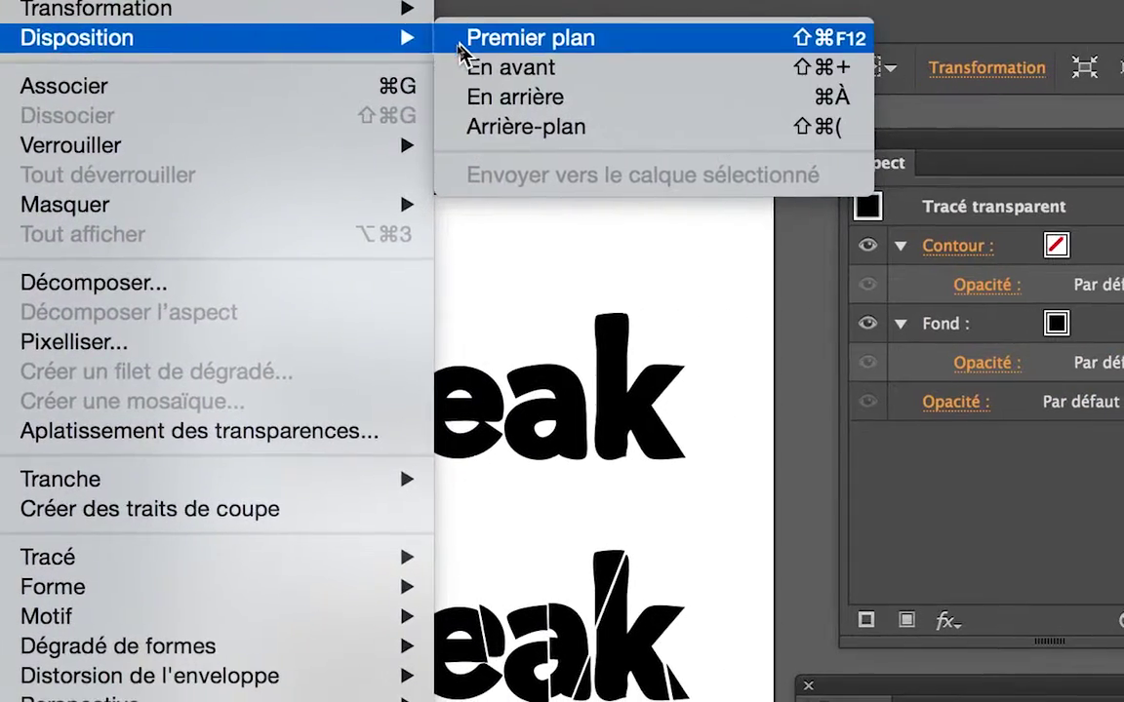
pyautogui.click(599, 39)
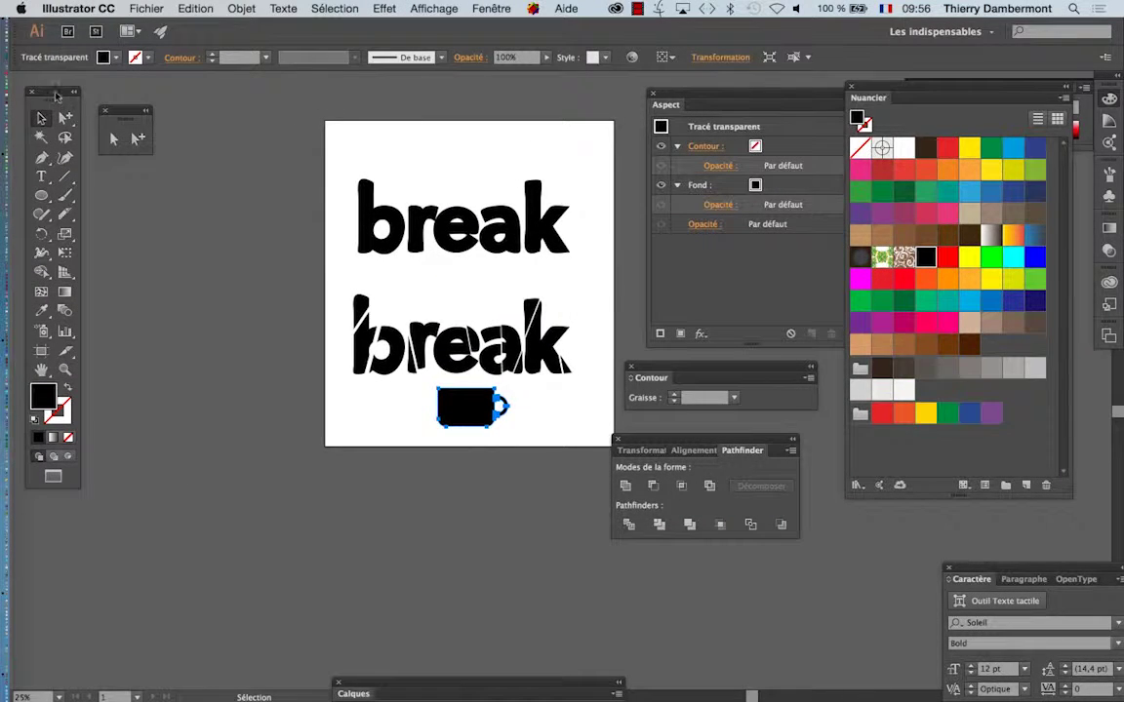
pyautogui.moveTo(57, 95); pyautogui.dragTo(272, 113)
# Make the mug's stroke white from the swatches.
pyautogui.click(282, 439)
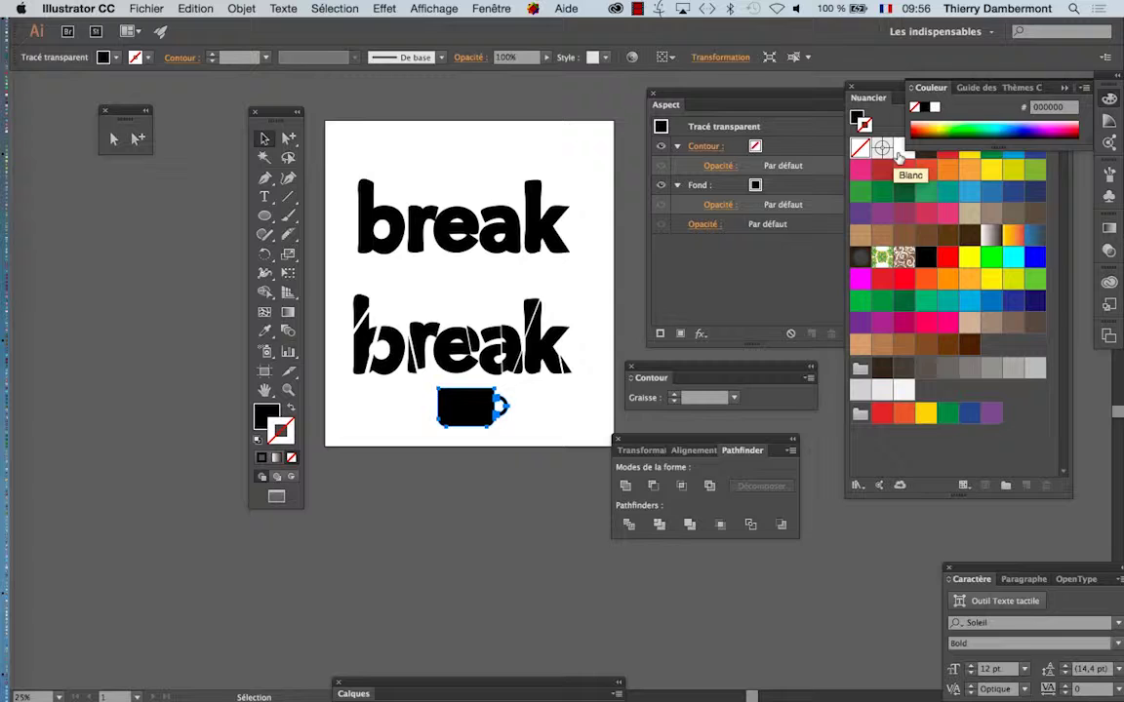
pyautogui.click(906, 146)
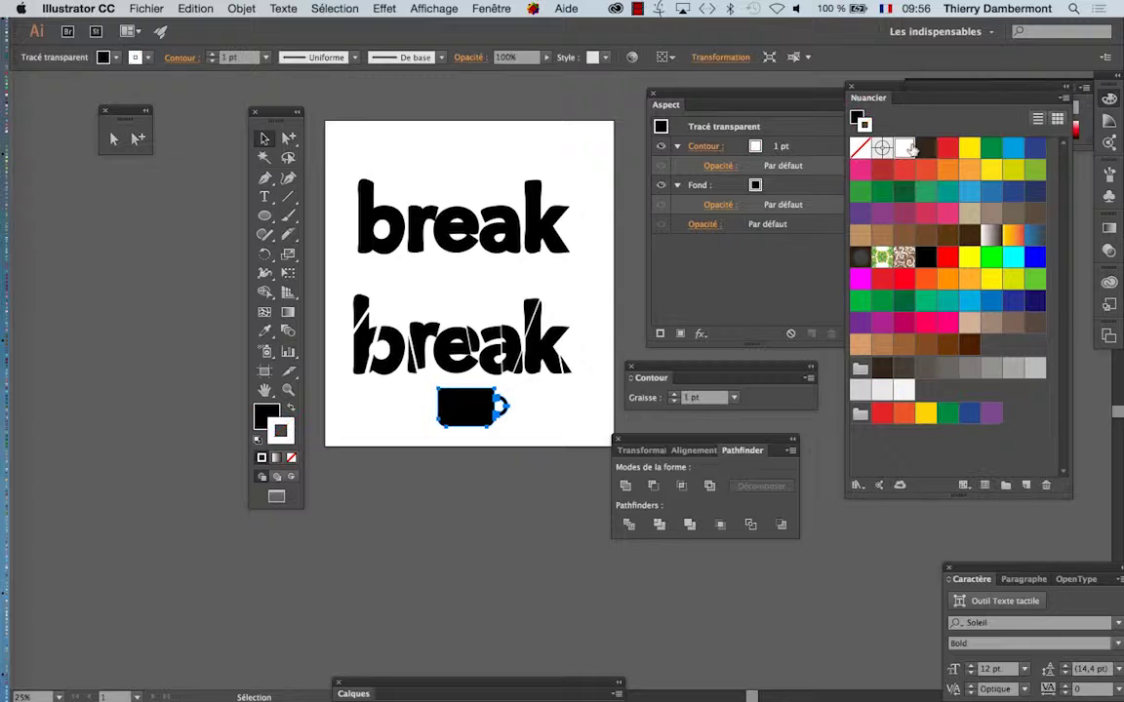
pyautogui.moveTo(913, 97); pyautogui.dragTo(954, 270)
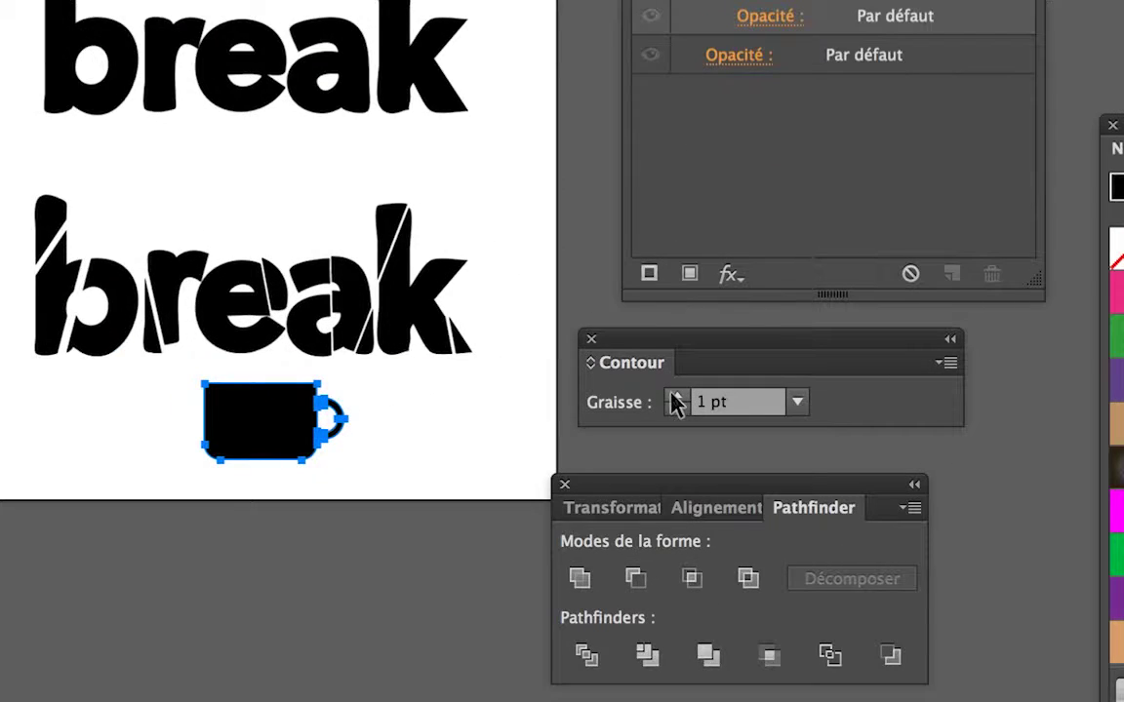
# Raise the mug's stroke weight to 10 pt and tuck it up under the letters.
pyautogui.click(673, 397)
pyautogui.click(673, 397)
pyautogui.click(673, 397)
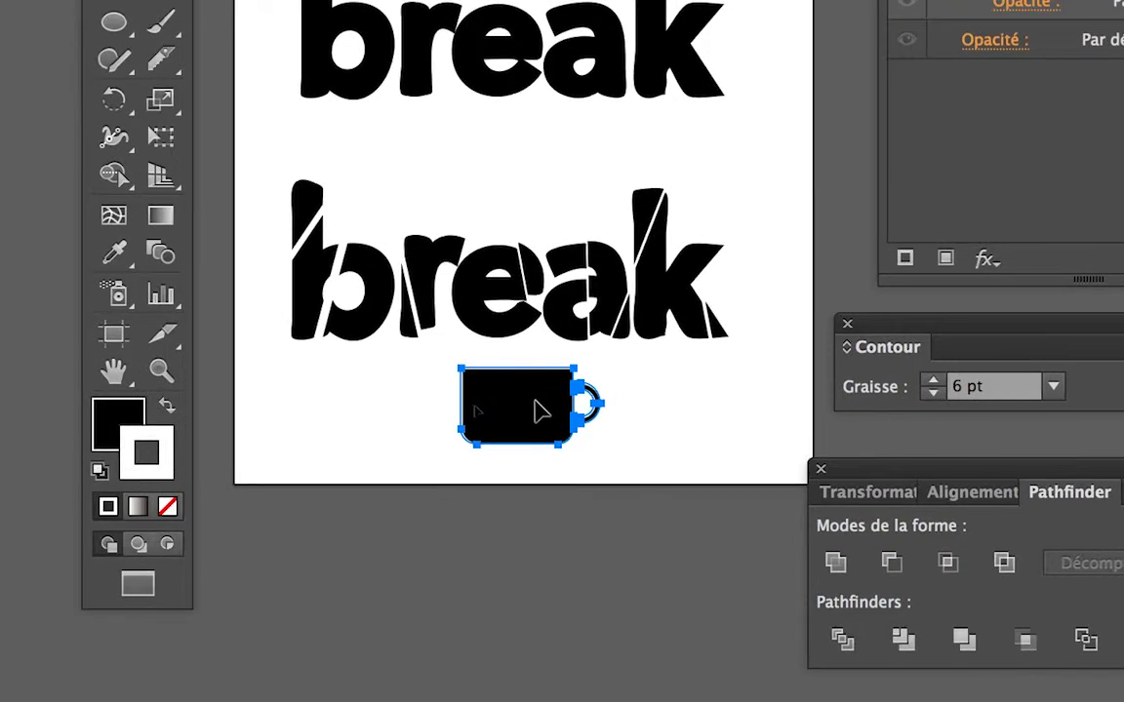
pyautogui.moveTo(531, 429); pyautogui.dragTo(536, 392)
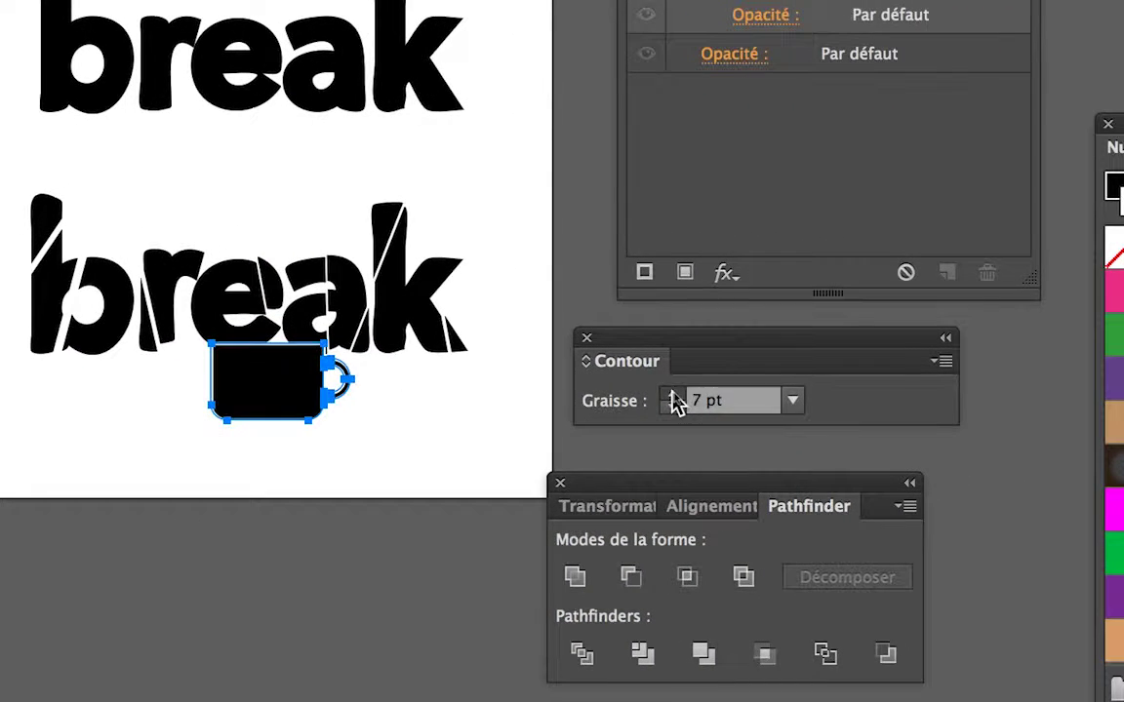
pyautogui.click(675, 398)
pyautogui.click(675, 398)
pyautogui.click(675, 398)
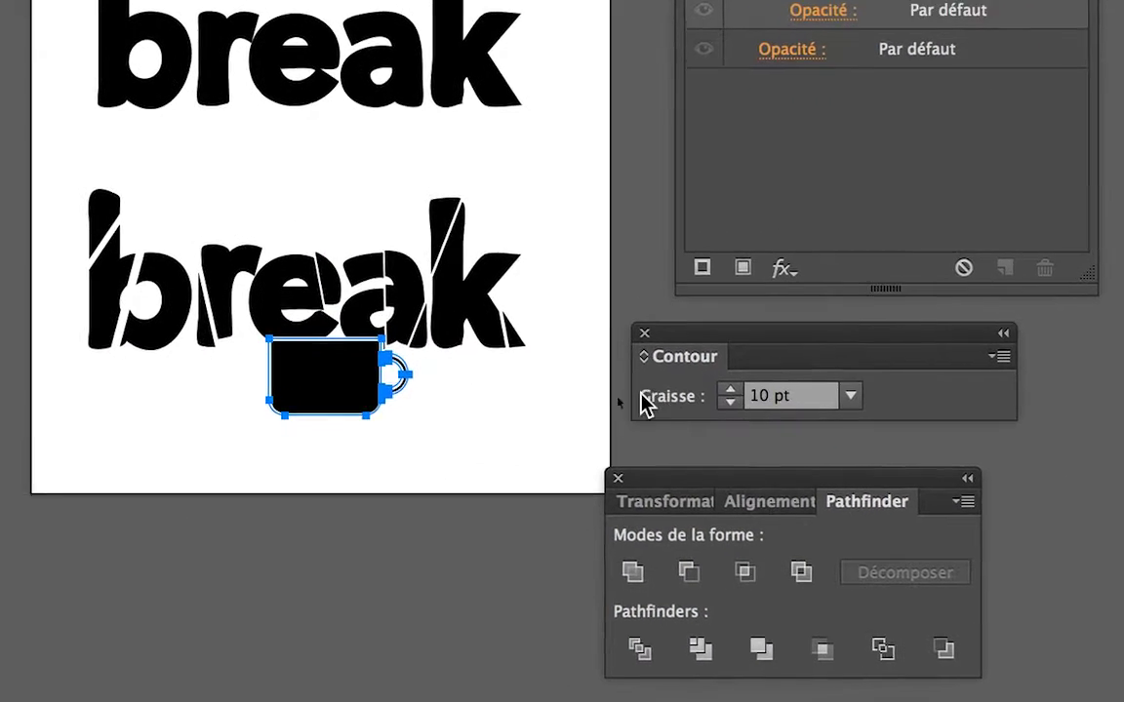
pyautogui.click(597, 401)
pyautogui.moveTo(549, 400); pyautogui.dragTo(589, 395)
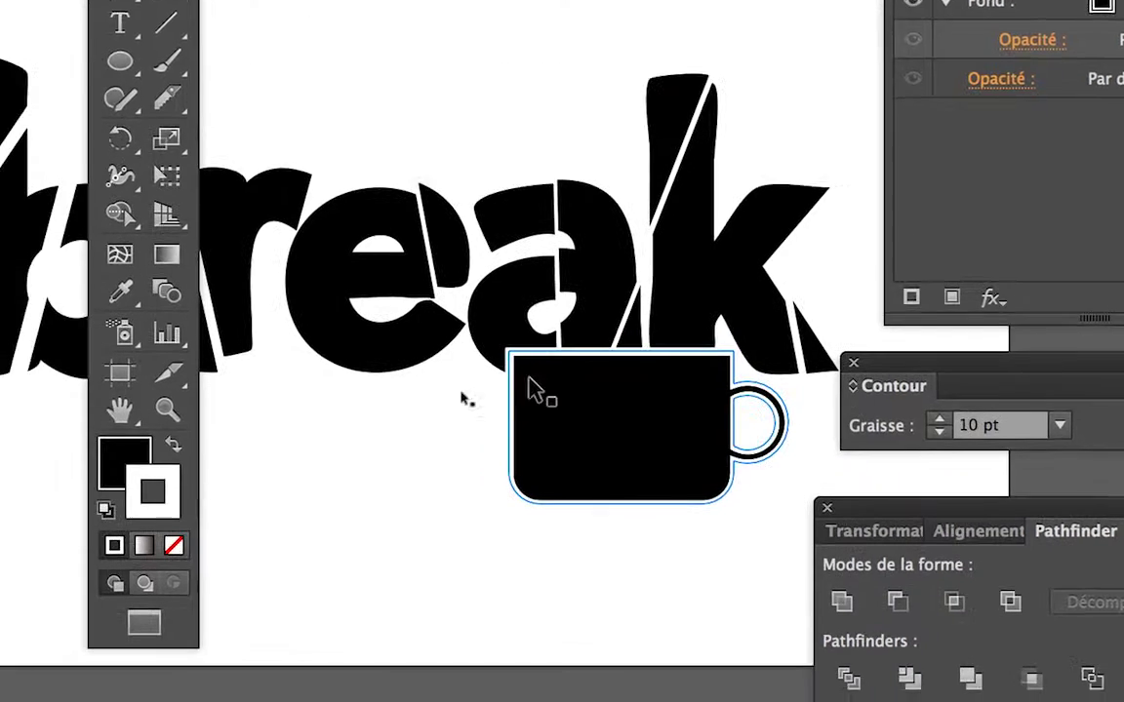
pyautogui.click(507, 424)
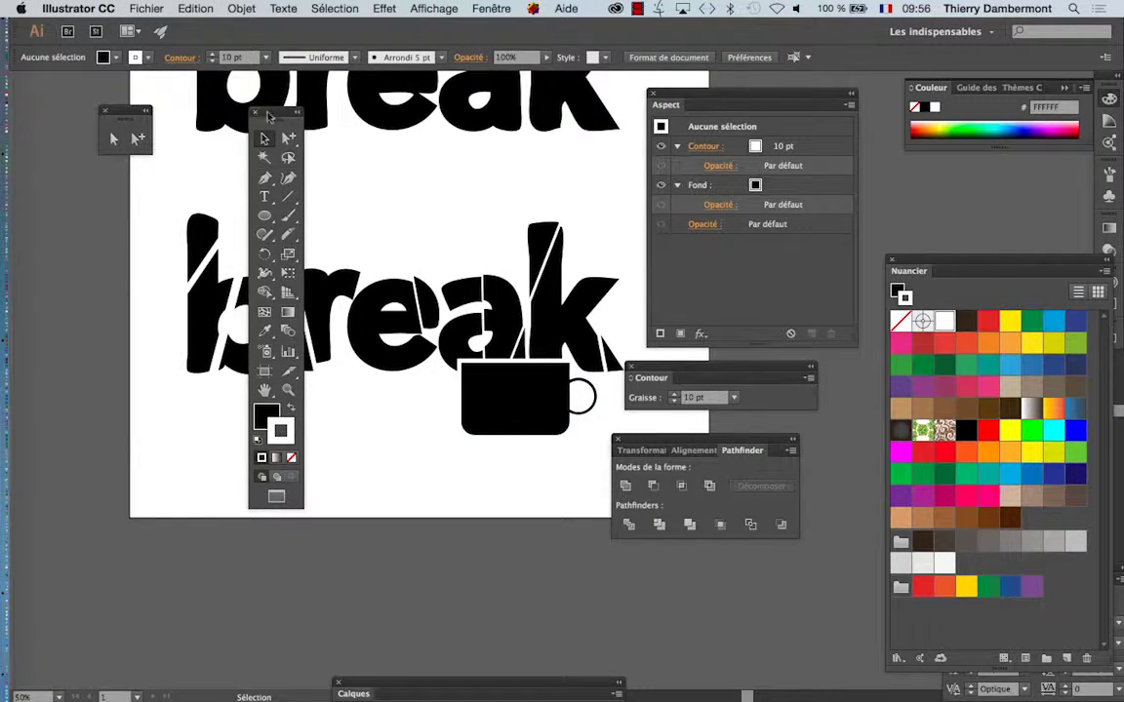
# Fit the artboard in view and place a copy of the mug under the 'b'.
pyautogui.moveTo(276, 111); pyautogui.dragTo(109, 318)
pyautogui.hotkey('ctrl', '0')
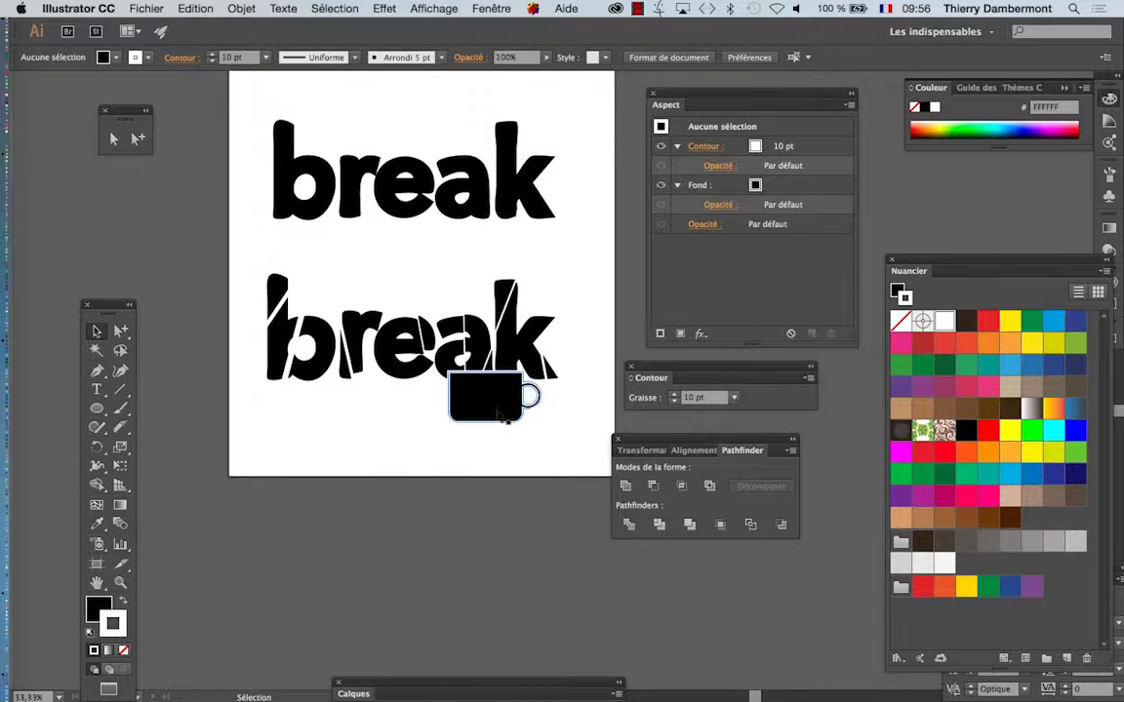
pyautogui.click(493, 409)
pyautogui.moveTo(493, 410); pyautogui.dragTo(293, 410)
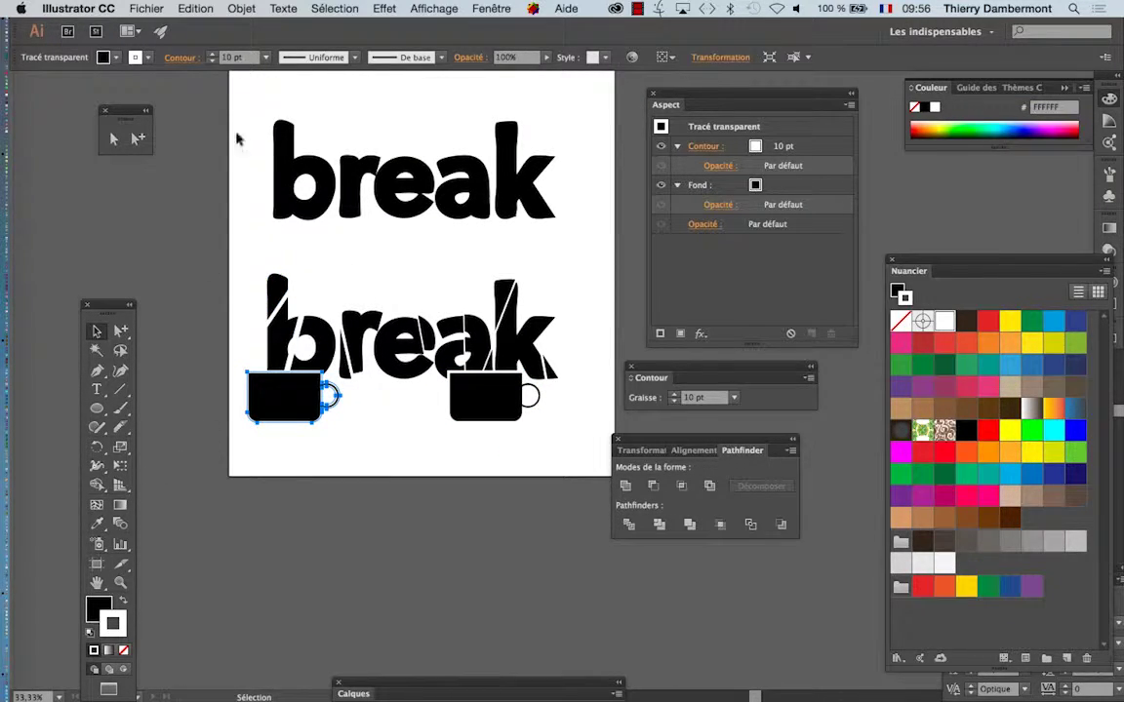
# Mirror the copied mug across the vertical axis so its handle points left.
pyautogui.click(241, 9)
pyautogui.moveTo(275, 28)
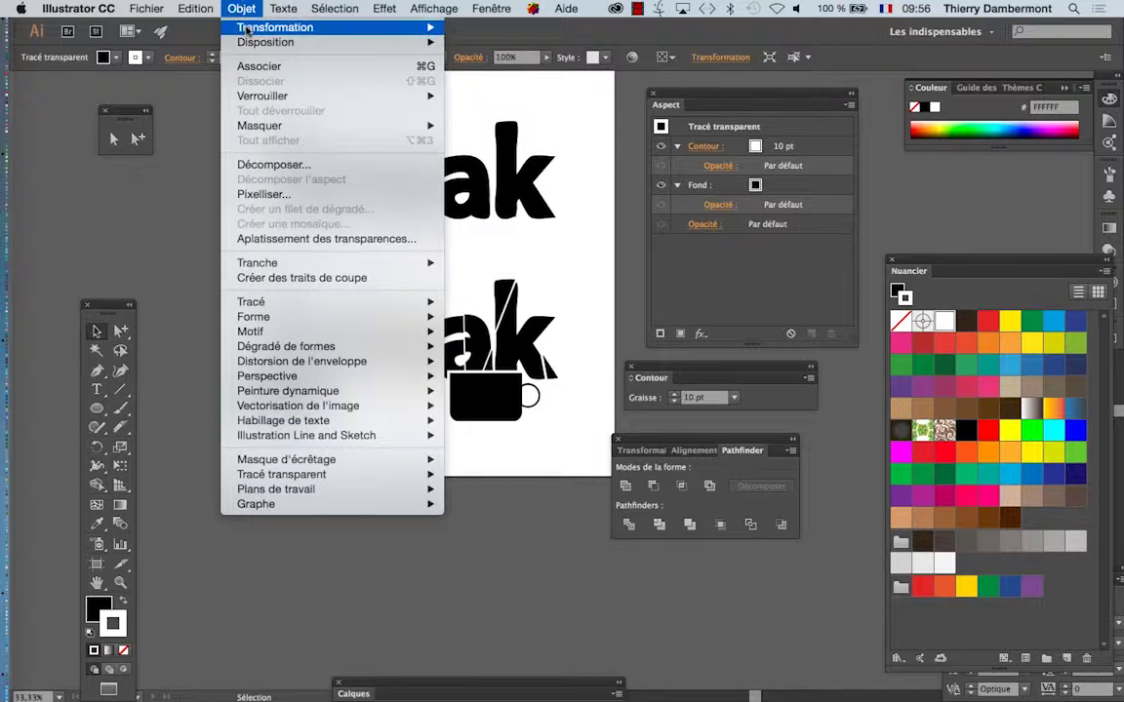
pyautogui.click(485, 87)
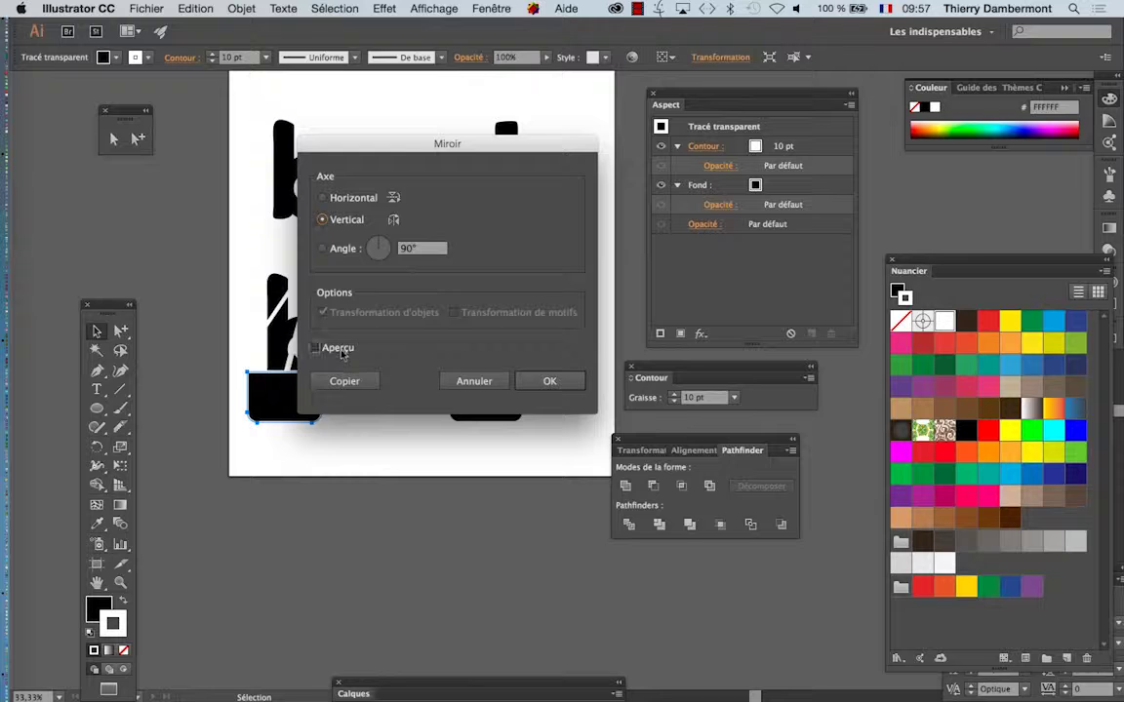
pyautogui.click(316, 348)
pyautogui.click(550, 381)
pyautogui.click(444, 463)
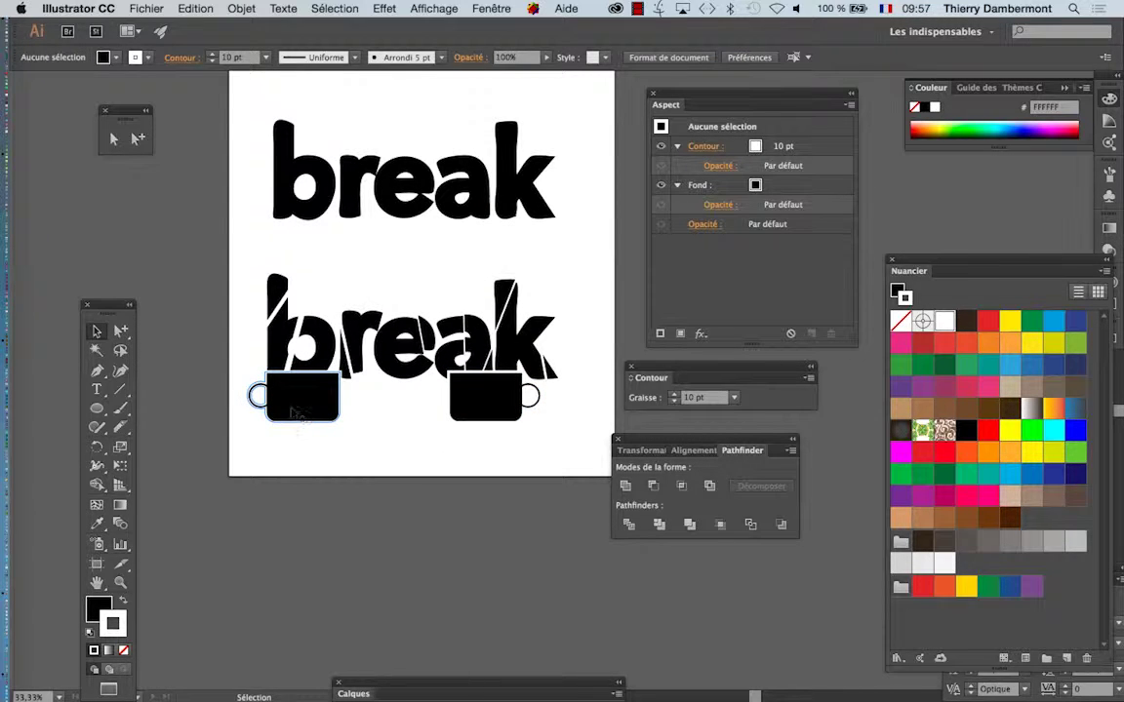
# Shift the left mug further left.
pyautogui.scroll(1, 296, 411)
pyautogui.moveTo(290, 400); pyautogui.dragTo(264, 394)
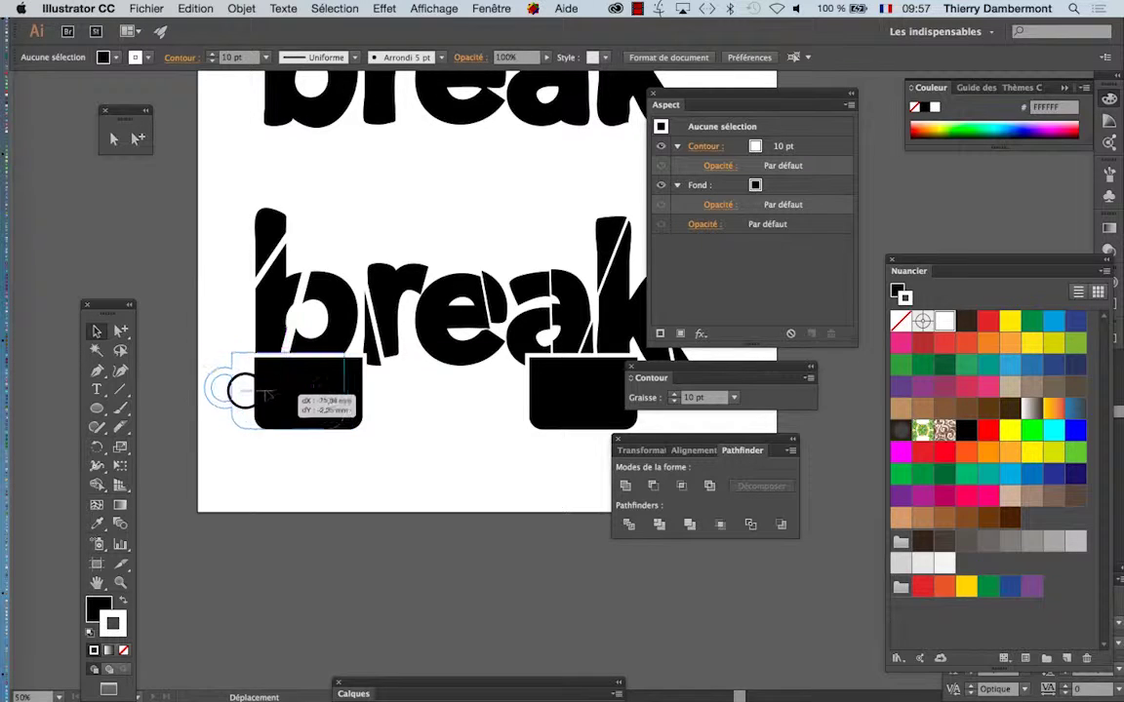
pyautogui.click(315, 459)
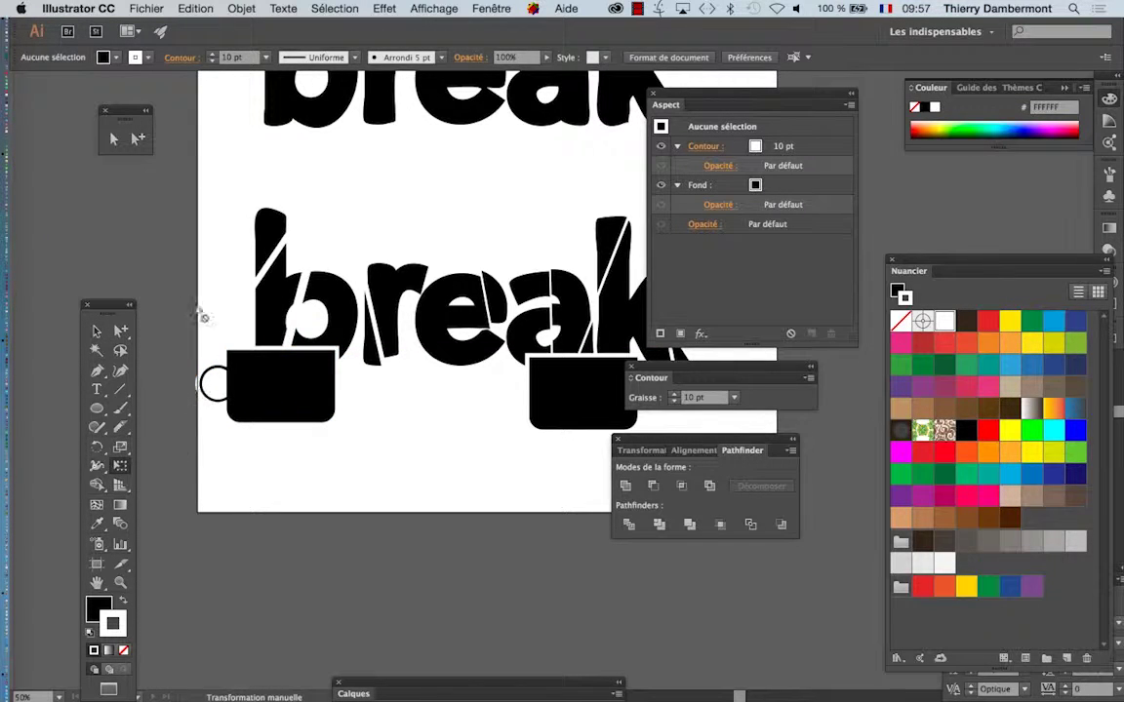
pyautogui.moveTo(116, 305); pyautogui.dragTo(82, 290)
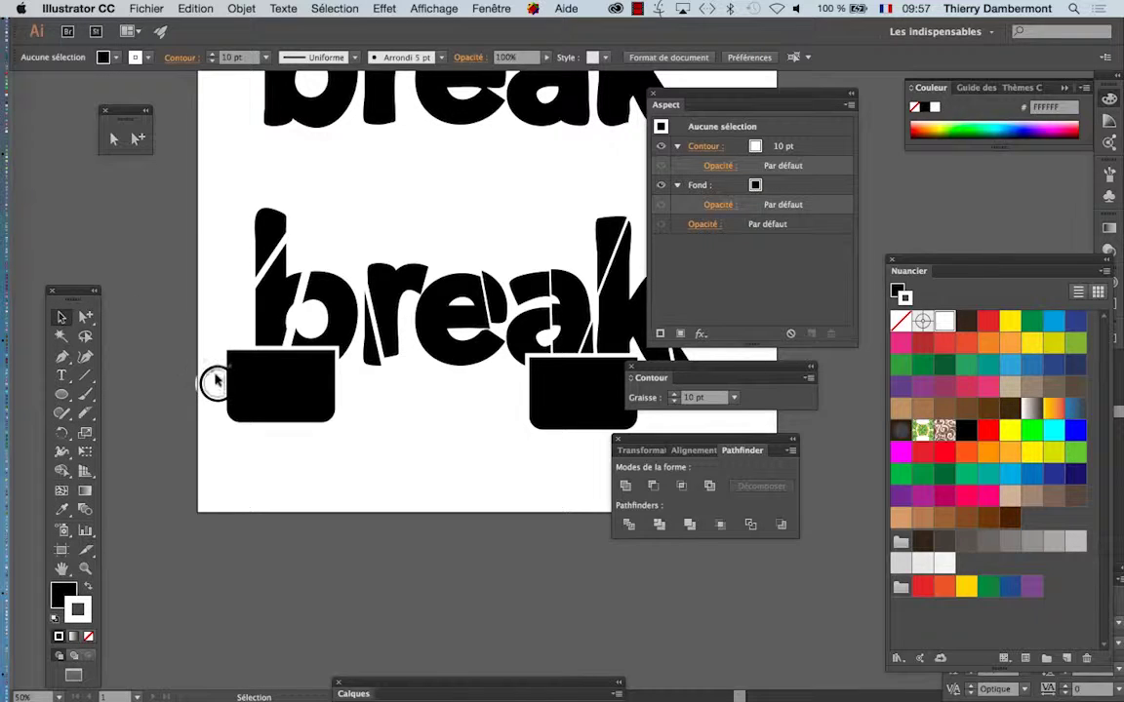
pyautogui.click(249, 404)
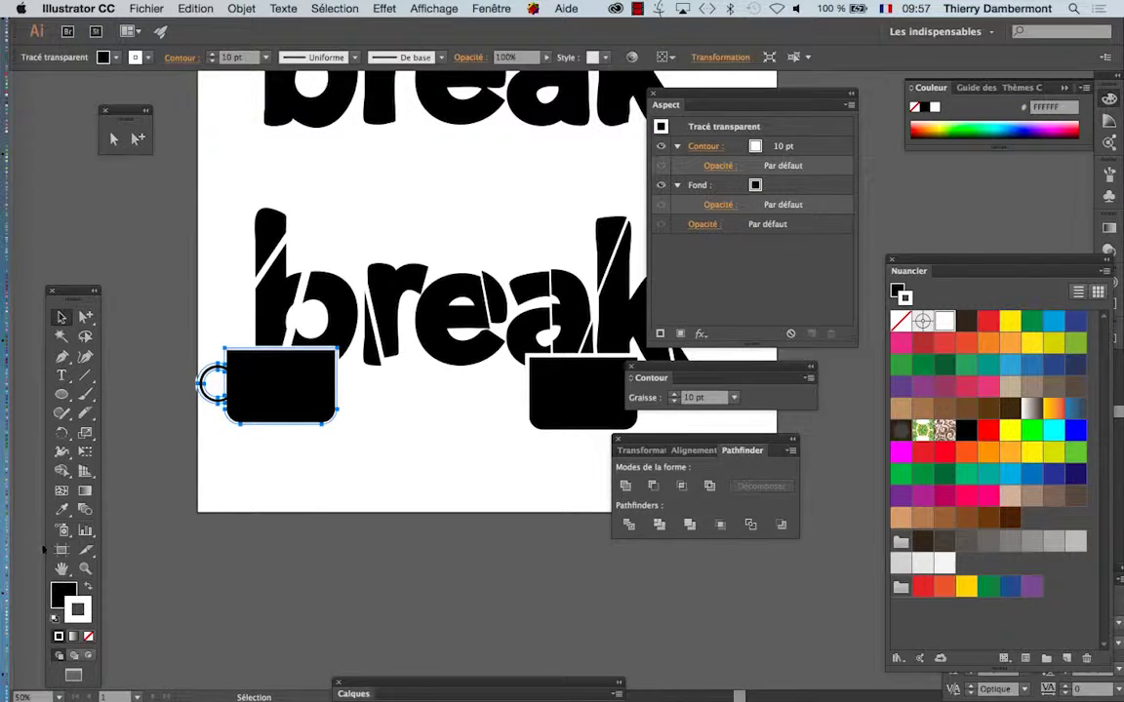
# Widen the artboard to 552.77 mm by pulling its left edge outward.
pyautogui.click(60, 550)
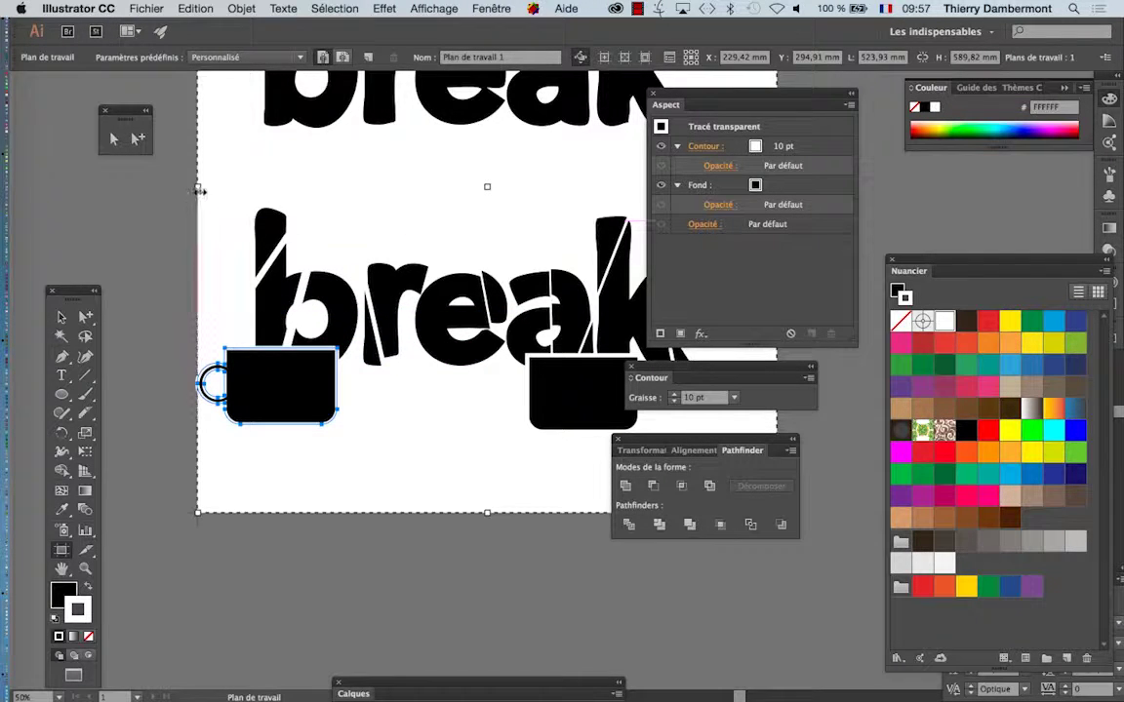
pyautogui.moveTo(199, 191); pyautogui.dragTo(166, 191)
pyautogui.click(60, 317)
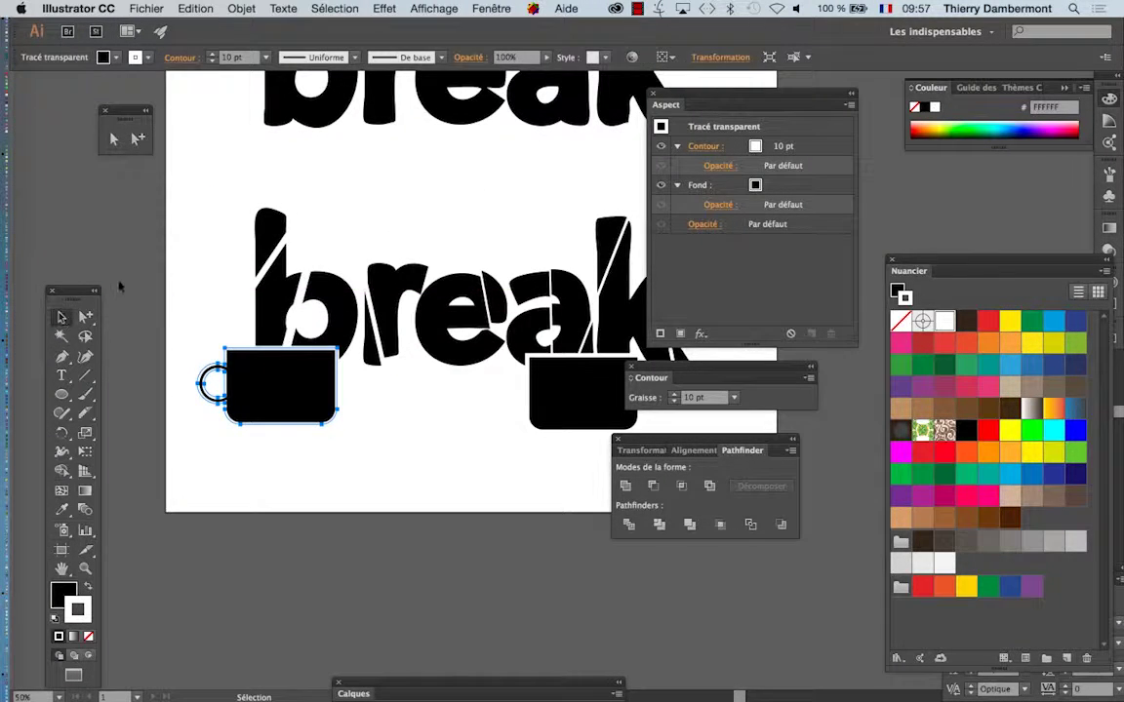
pyautogui.click(195, 332)
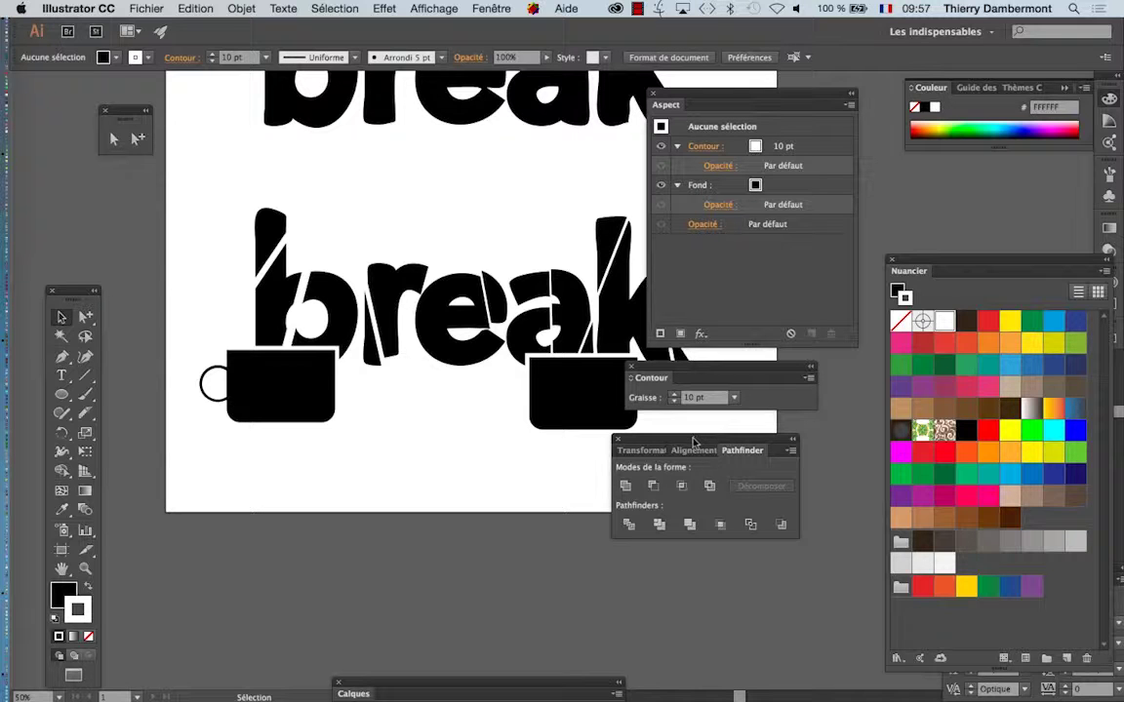
# Show the full Stroke panel options for the left mug.
pyautogui.moveTo(717, 375); pyautogui.dragTo(447, 385)
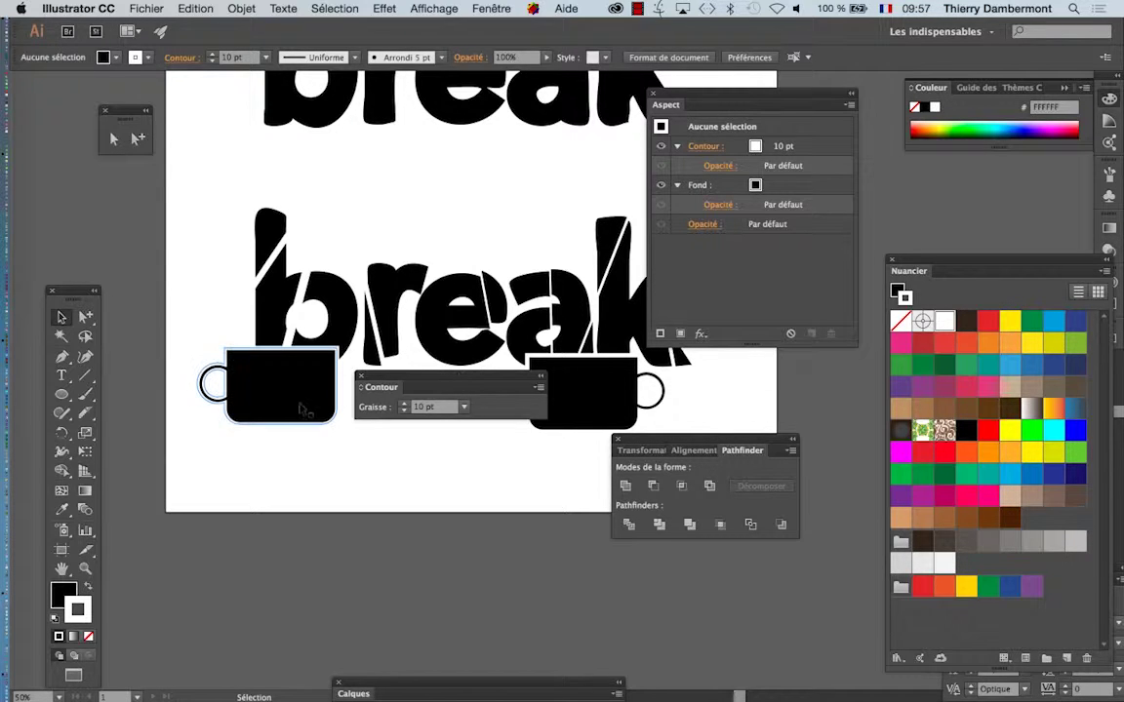
pyautogui.click(300, 407)
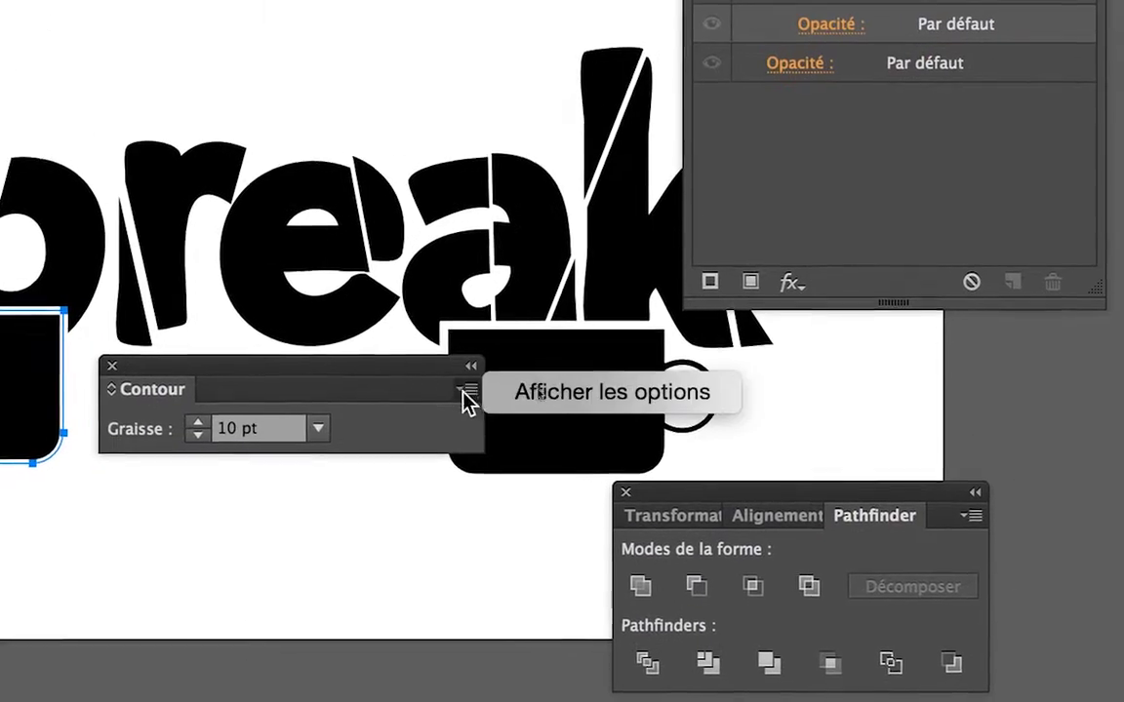
pyautogui.click(465, 395)
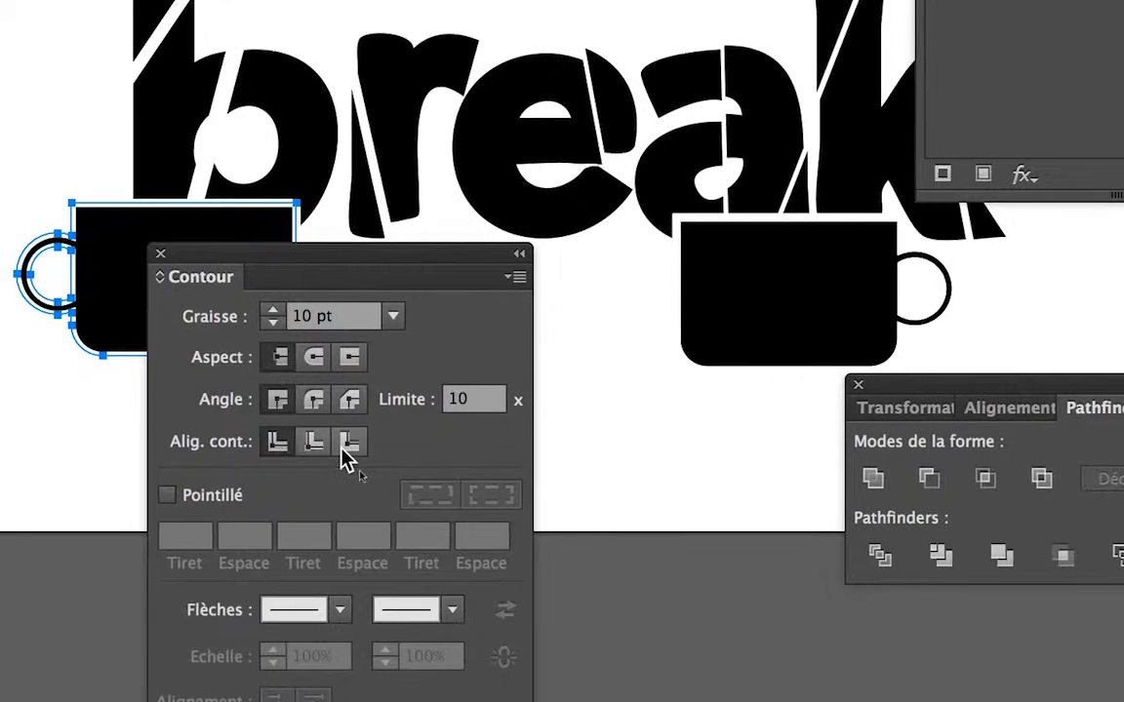
# Align the left mug's 10 pt white stroke to the outside of its edge.
pyautogui.click(343, 451)
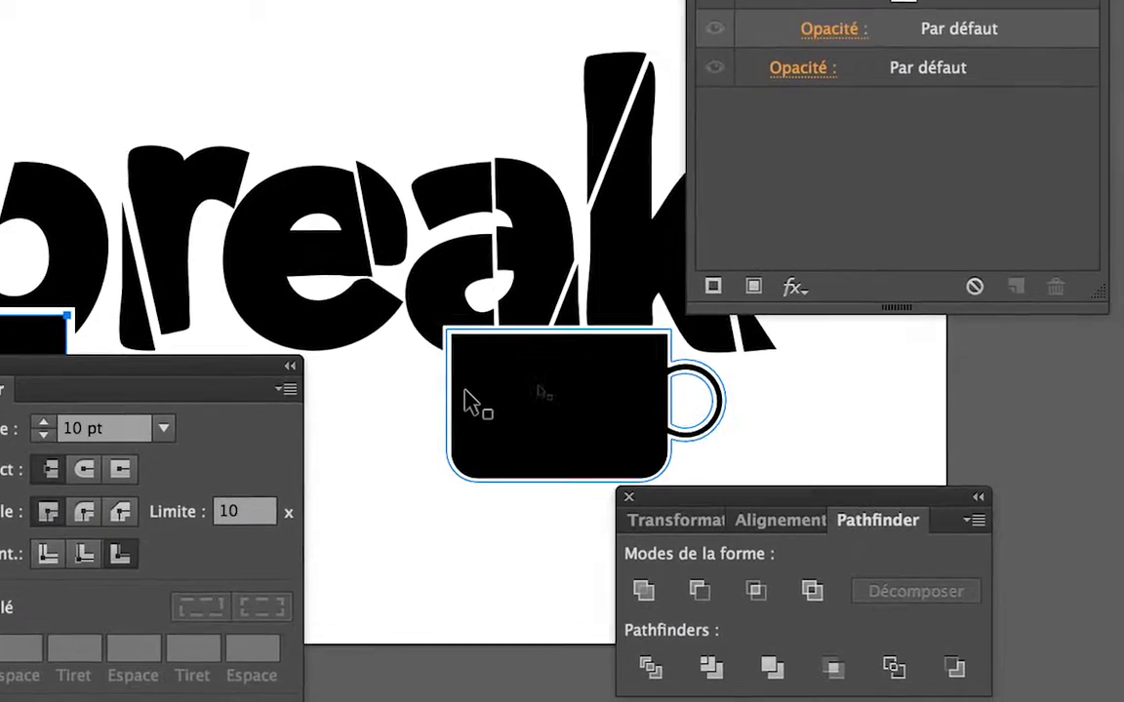
pyautogui.click(468, 400)
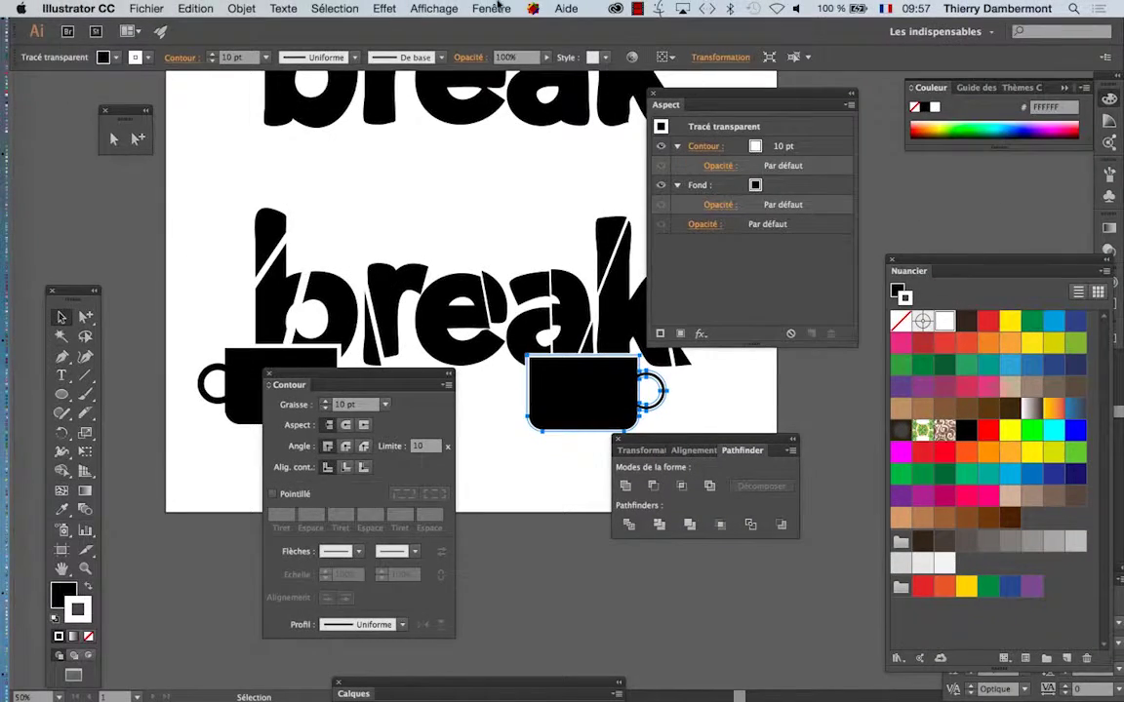
pyautogui.click(431, 8)
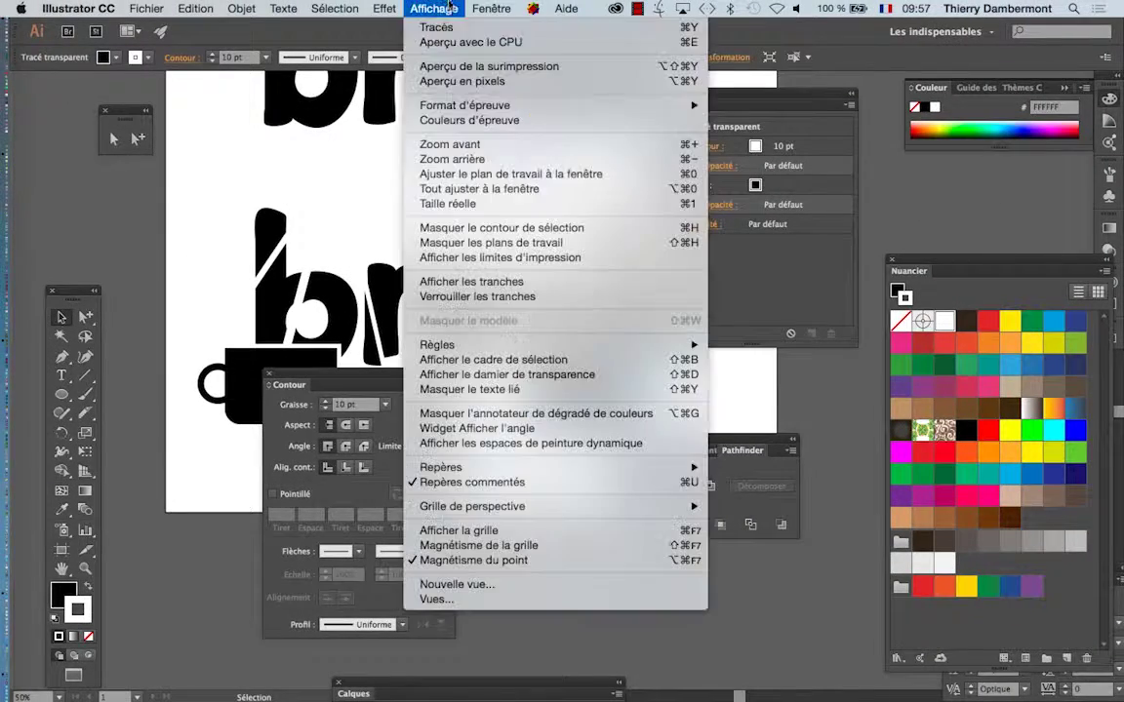
# Show the transparency grid and align the right mug's stroke to the outside.
pyautogui.click(503, 374)
pyautogui.moveTo(690, 99); pyautogui.dragTo(852, 131)
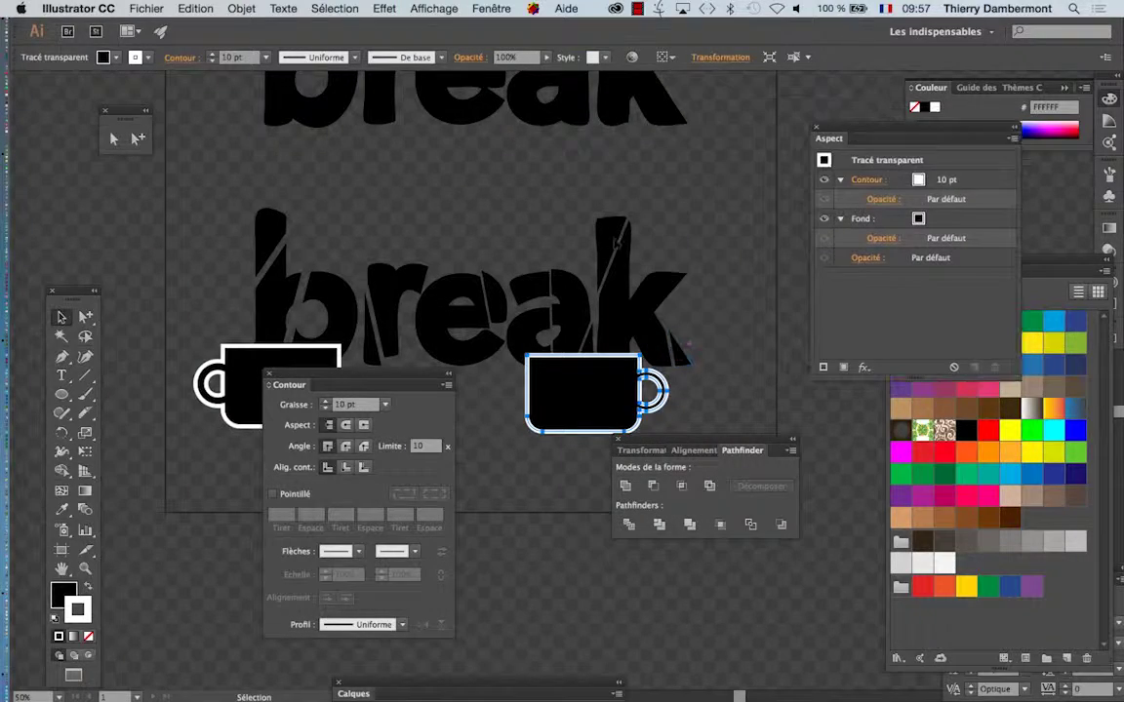
pyautogui.moveTo(397, 375); pyautogui.dragTo(455, 339)
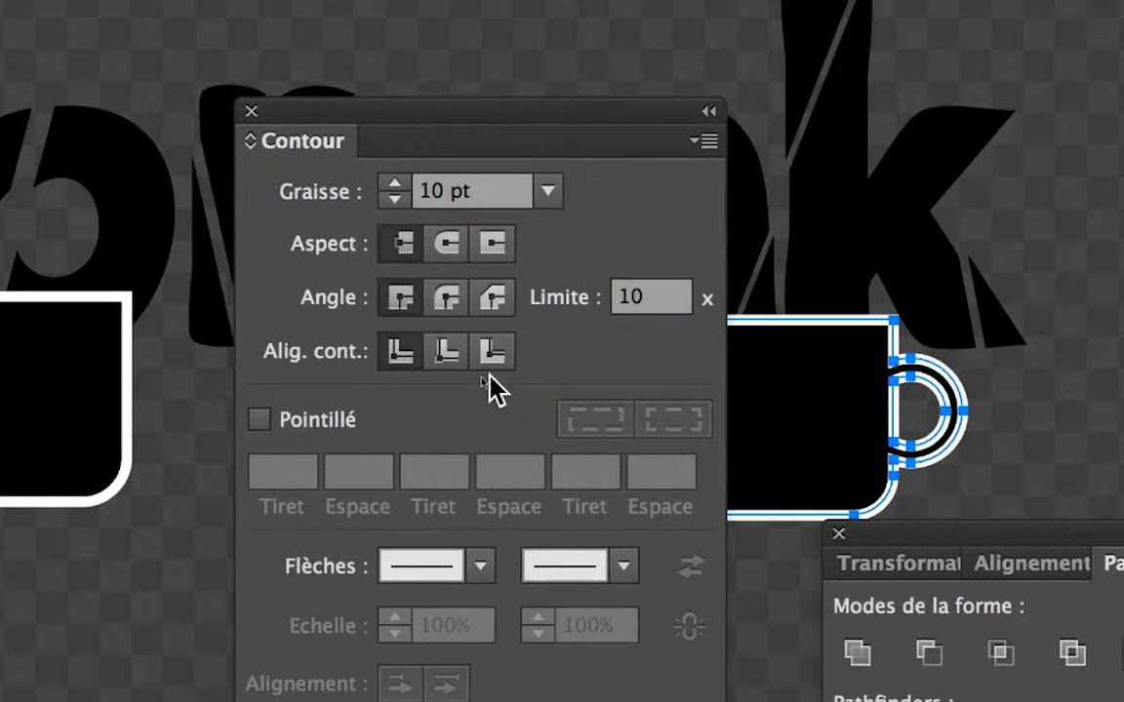
pyautogui.click(490, 369)
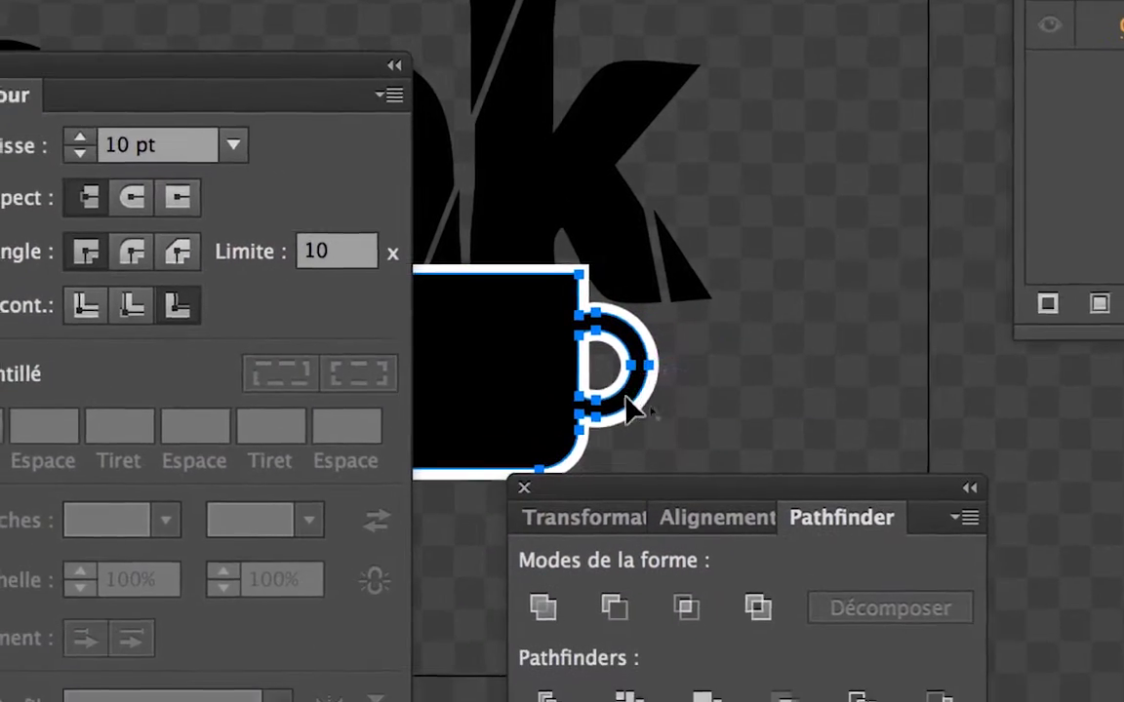
pyautogui.moveTo(534, 296); pyautogui.dragTo(466, 299)
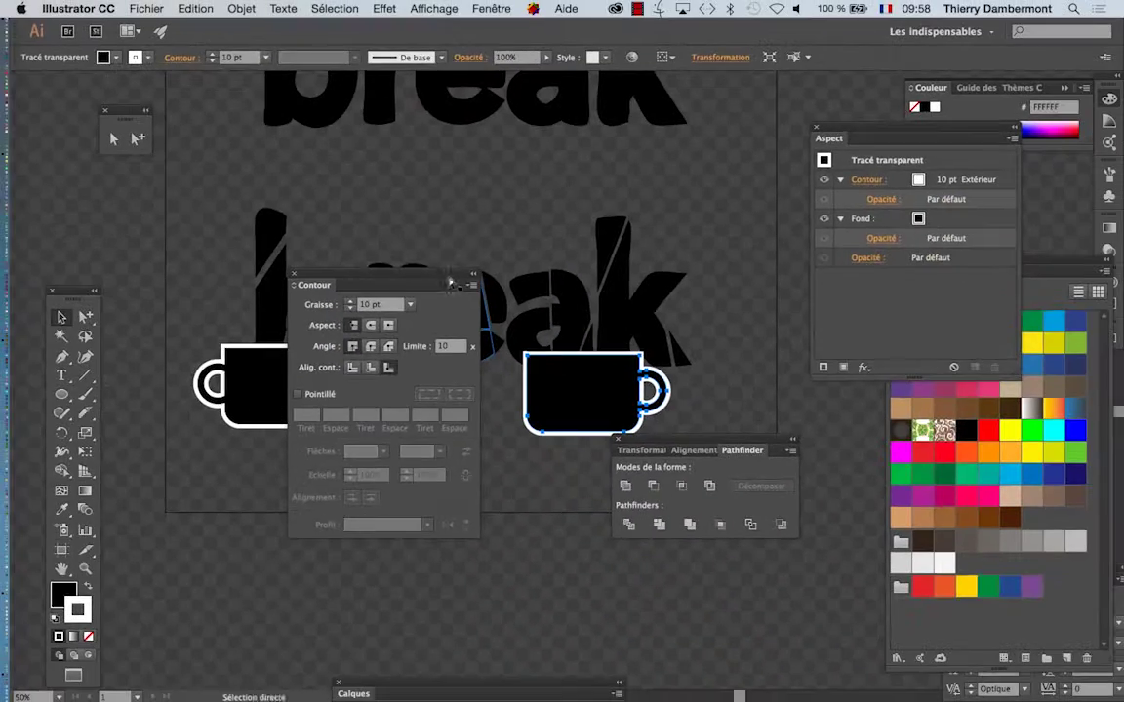
# Hide the transparency grid and collapse the Stroke panel off the artboard.
pyautogui.click(435, 9)
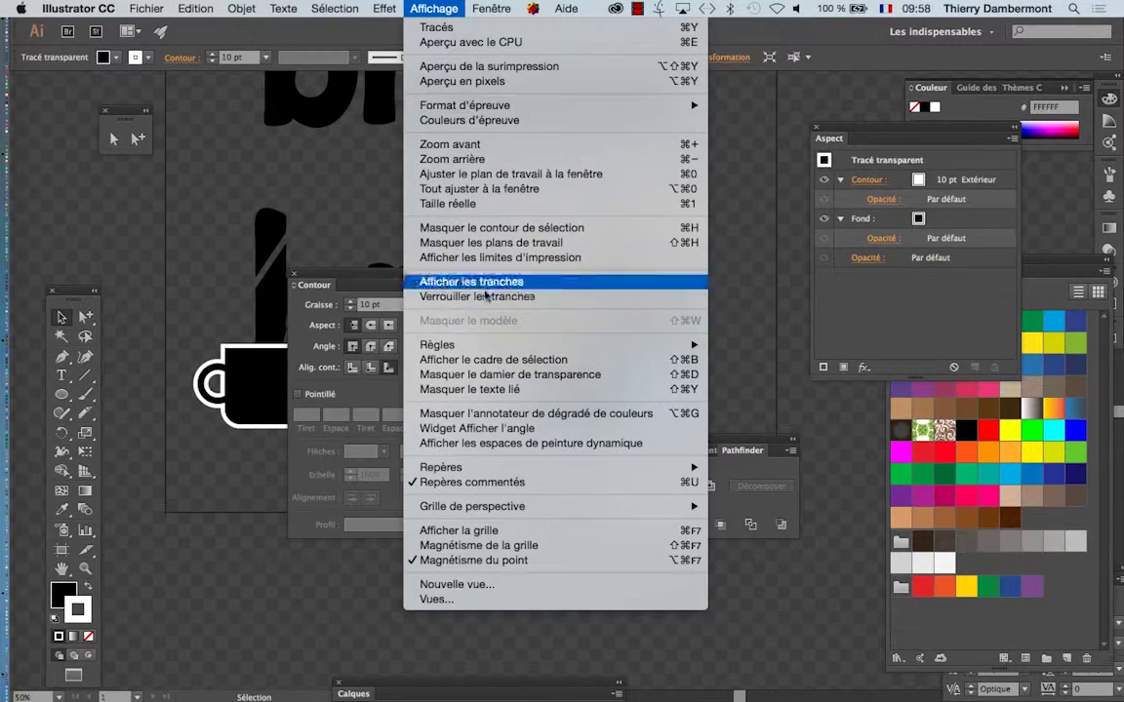
pyautogui.click(469, 374)
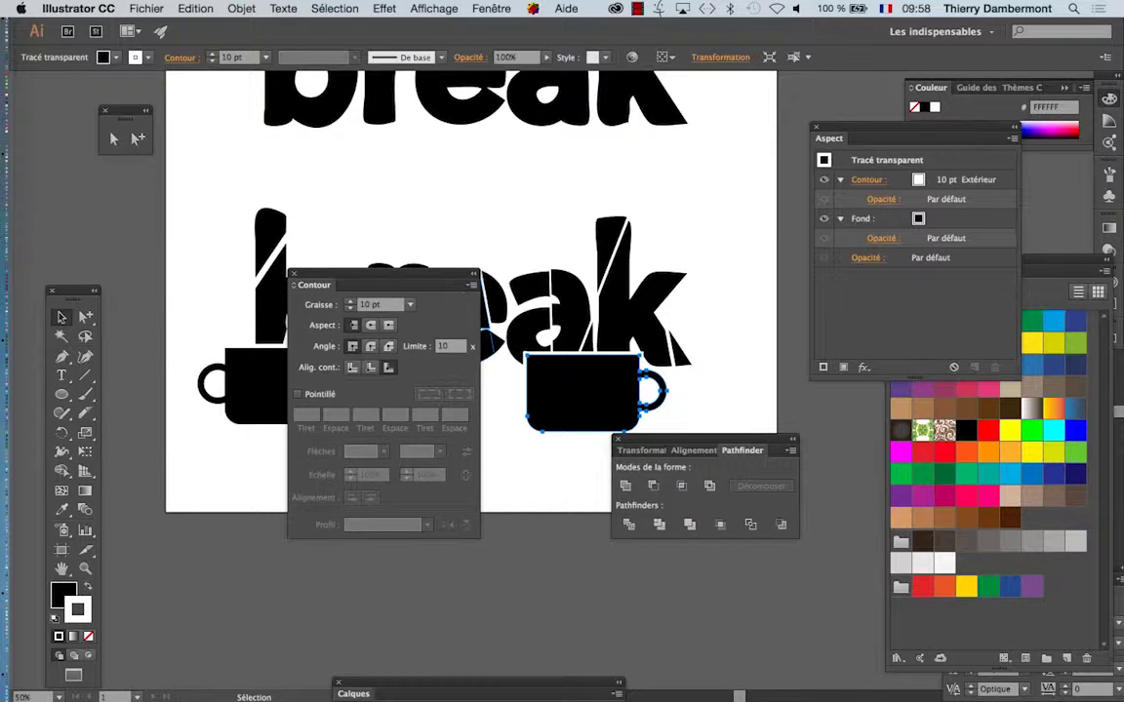
pyautogui.moveTo(312, 285); pyautogui.dragTo(273, 446)
pyautogui.click(529, 458)
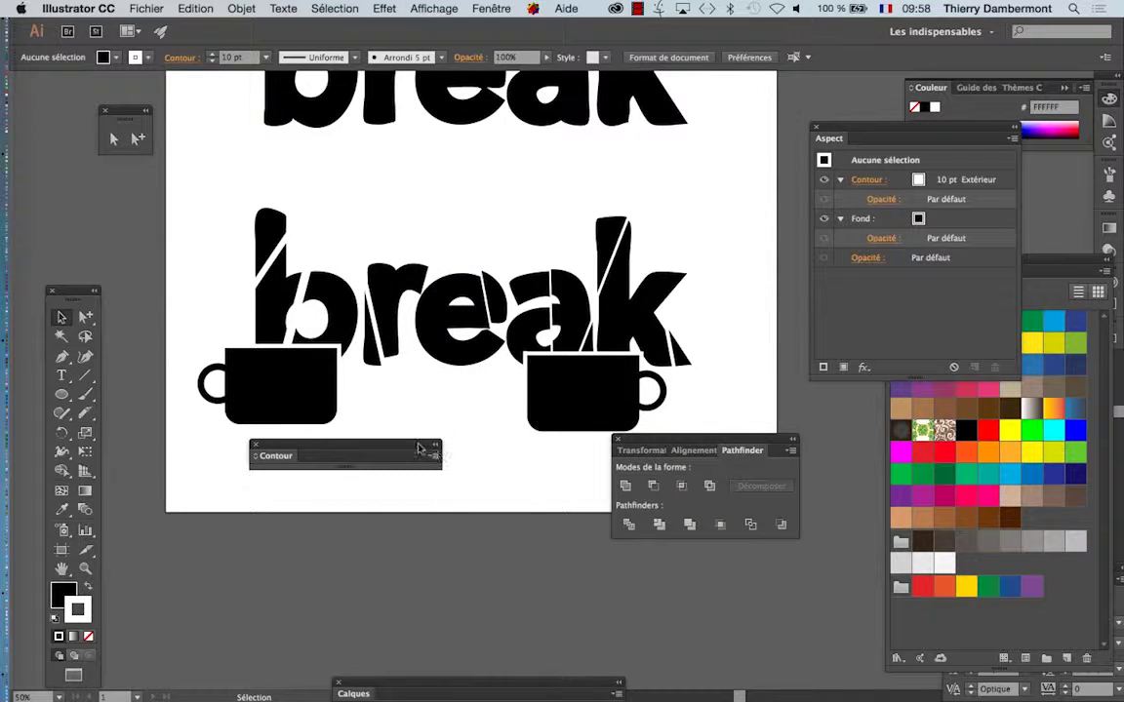
pyautogui.moveTo(417, 449)
pyautogui.mouseDown()
pyautogui.moveTo(269, 535)
pyautogui.moveTo(308, 566)
pyautogui.mouseUp()
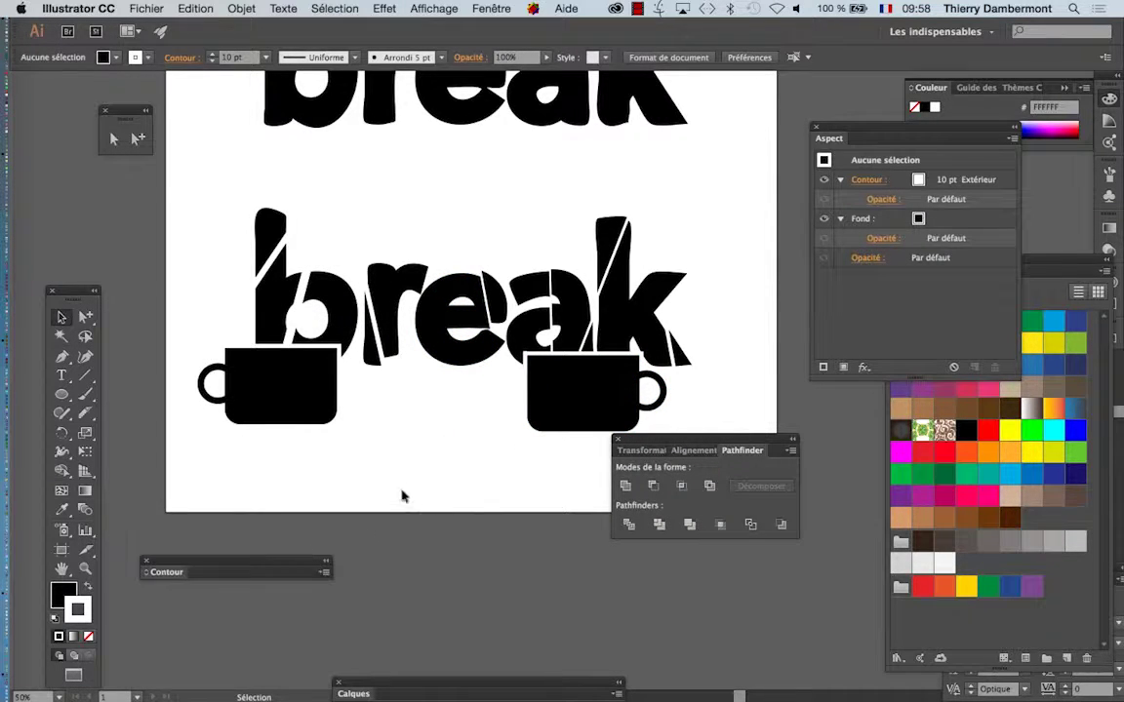
# Slide the left mug under the 'br' letters and set the right mug beside it.
pyautogui.click(317, 406)
pyautogui.moveTo(317, 406); pyautogui.dragTo(455, 407)
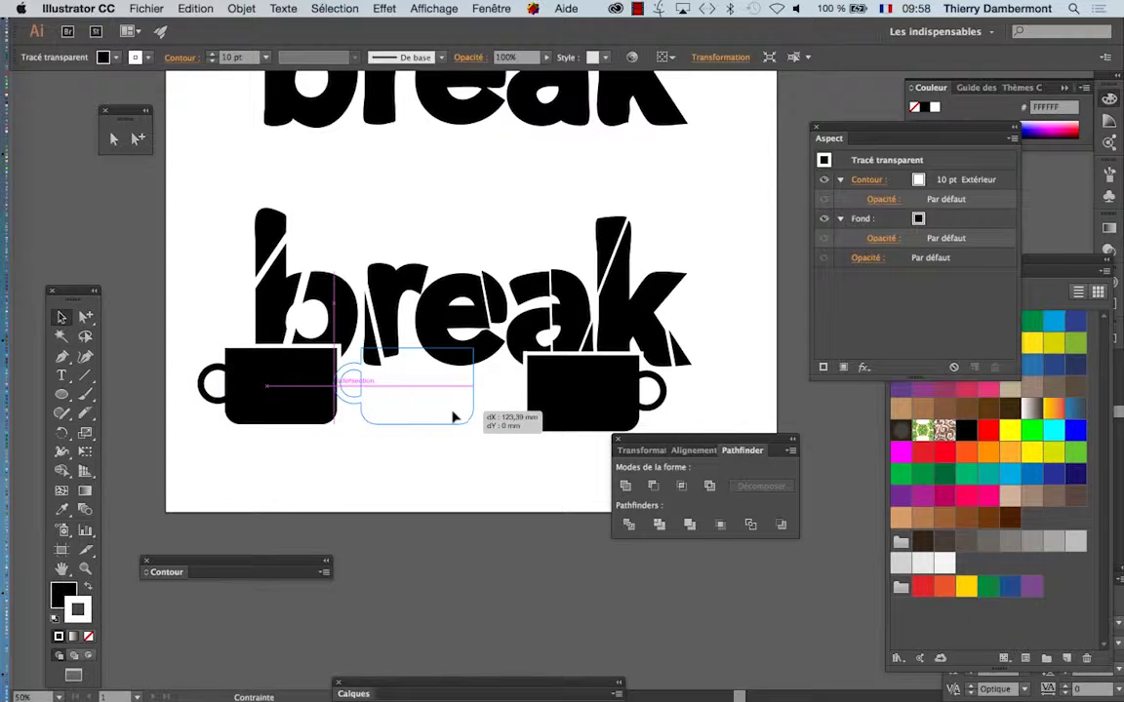
pyautogui.click(482, 473)
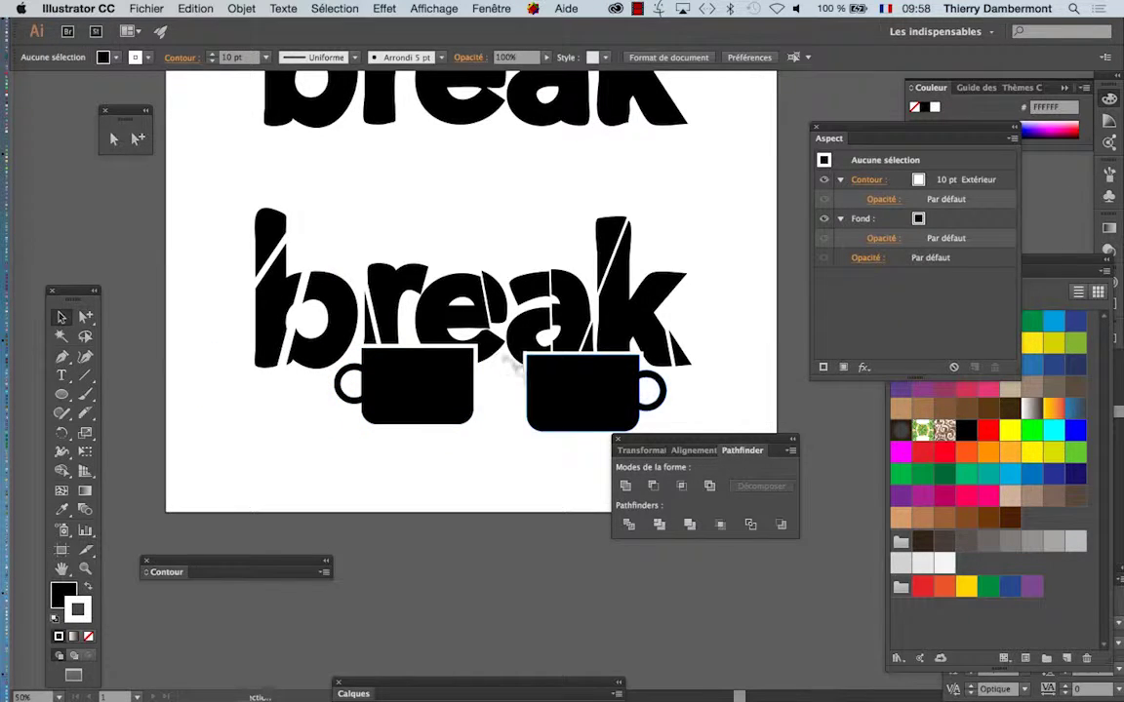
pyautogui.moveTo(504, 364)
pyautogui.mouseDown()
pyautogui.moveTo(494, 294)
pyautogui.moveTo(480, 302)
pyautogui.mouseUp()
pyautogui.click(508, 383)
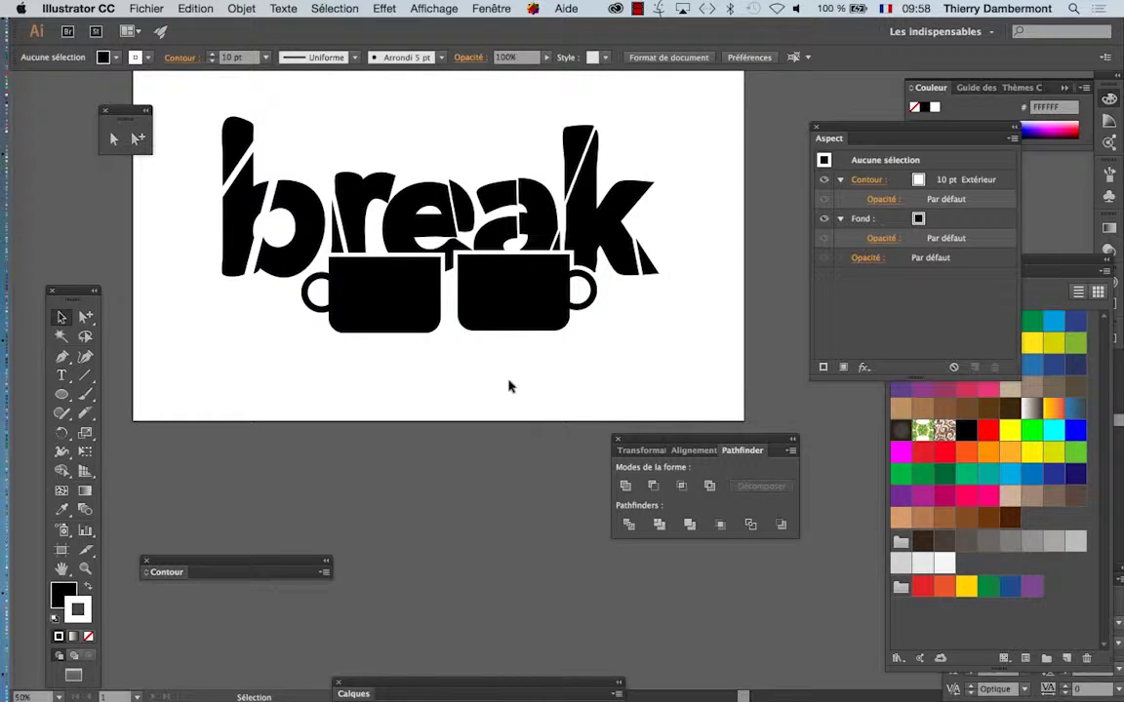
pyautogui.moveTo(495, 315); pyautogui.dragTo(499, 319)
pyautogui.click(487, 371)
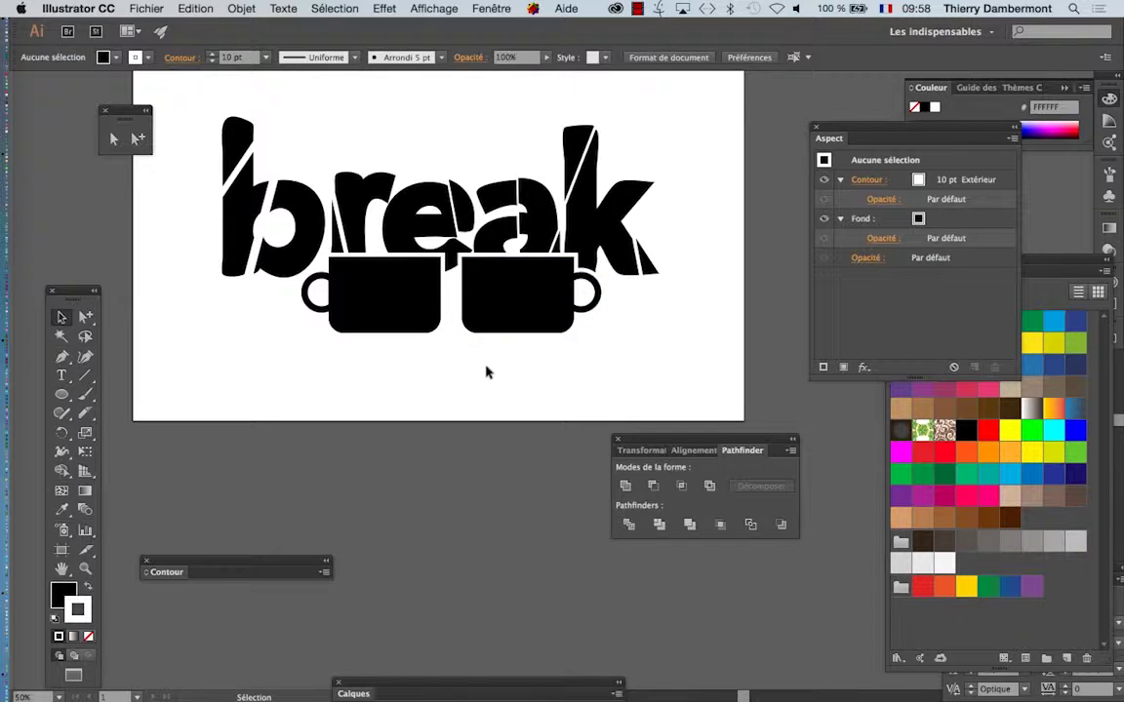
pyautogui.click(376, 303)
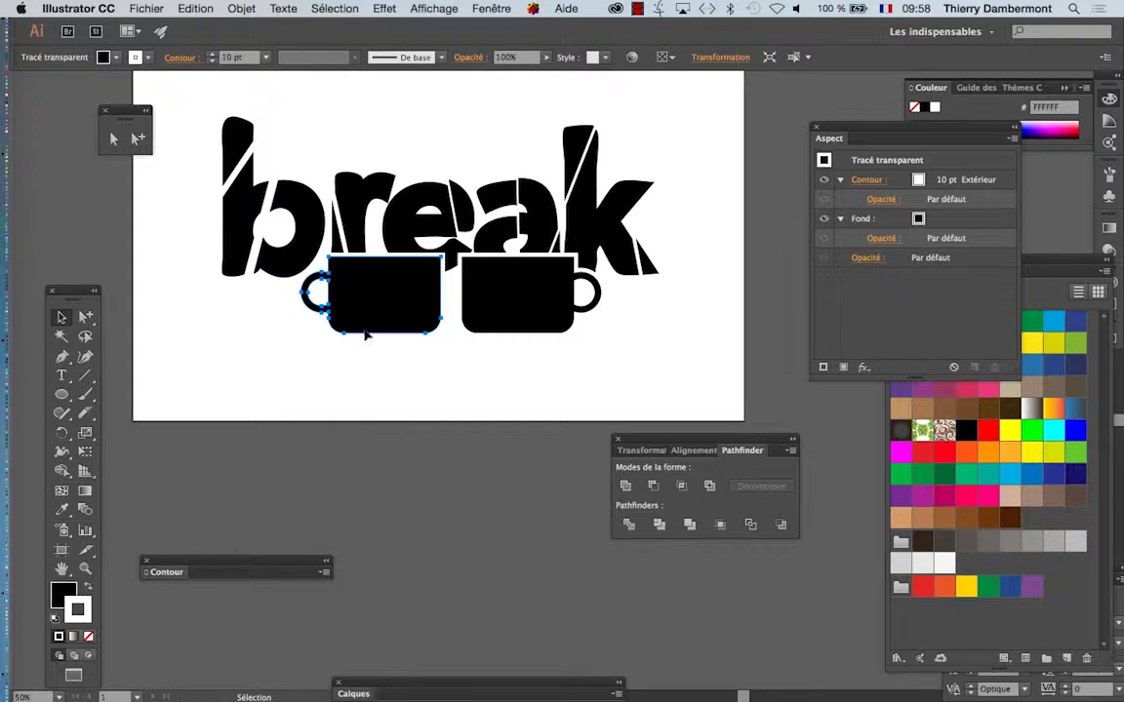
pyautogui.moveTo(230, 562)
pyautogui.mouseDown()
pyautogui.moveTo(283, 420)
pyautogui.moveTo(308, 420)
pyautogui.mouseUp()
pyautogui.click(194, 417)
# Set the right mug's stroke corner to Round Join after comparing Miter and Bevel.
pyautogui.click(484, 408)
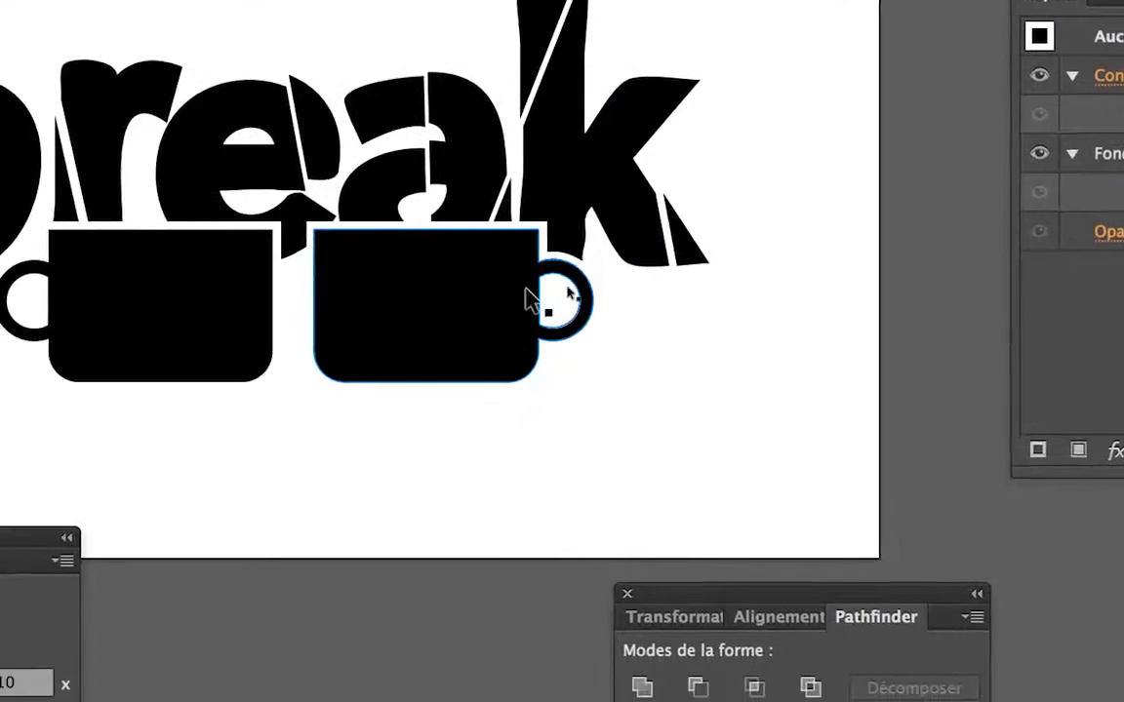
pyautogui.click(504, 299)
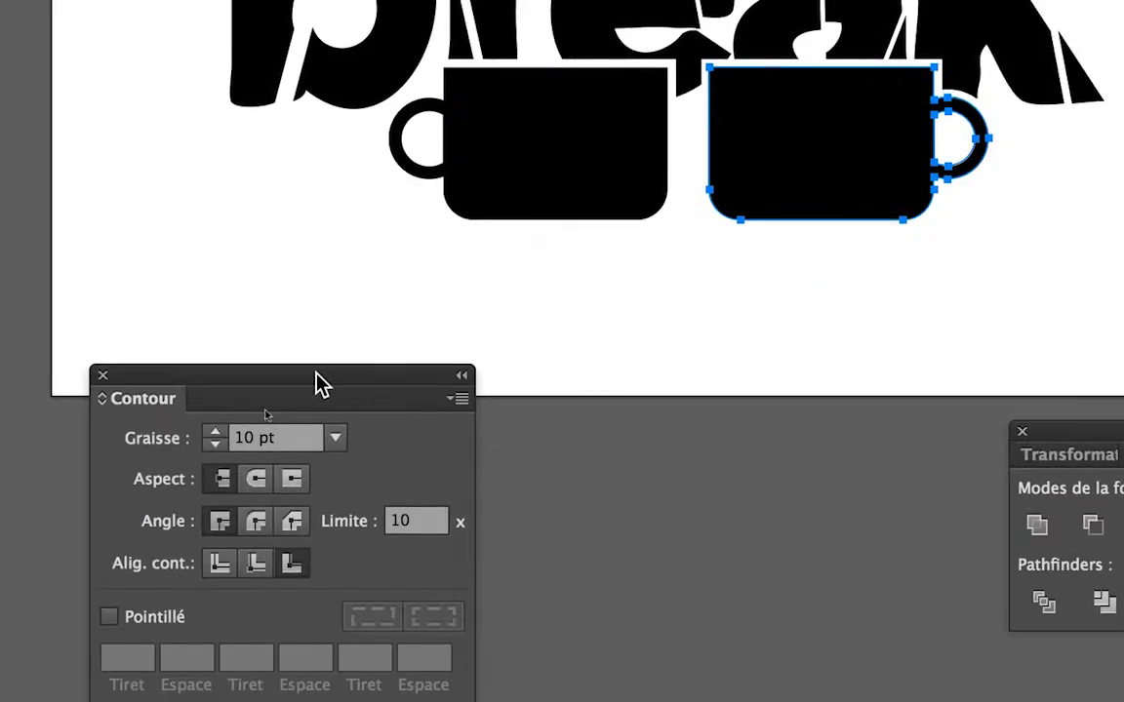
pyautogui.moveTo(322, 383); pyautogui.dragTo(640, 256)
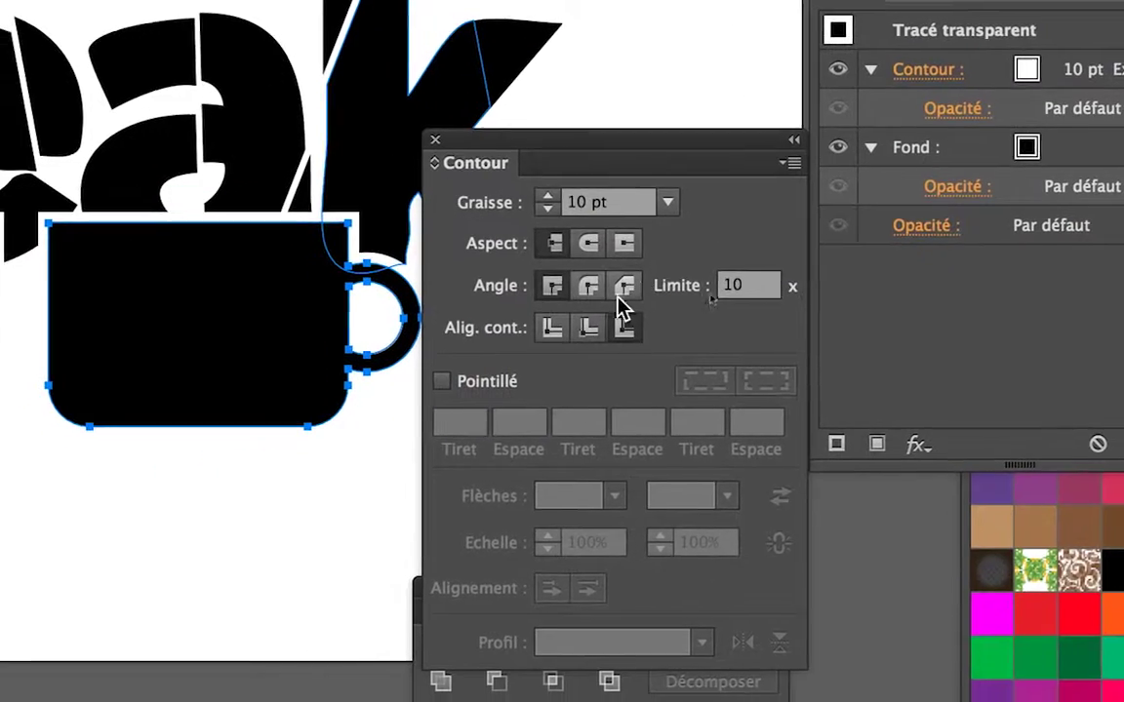
pyautogui.click(606, 304)
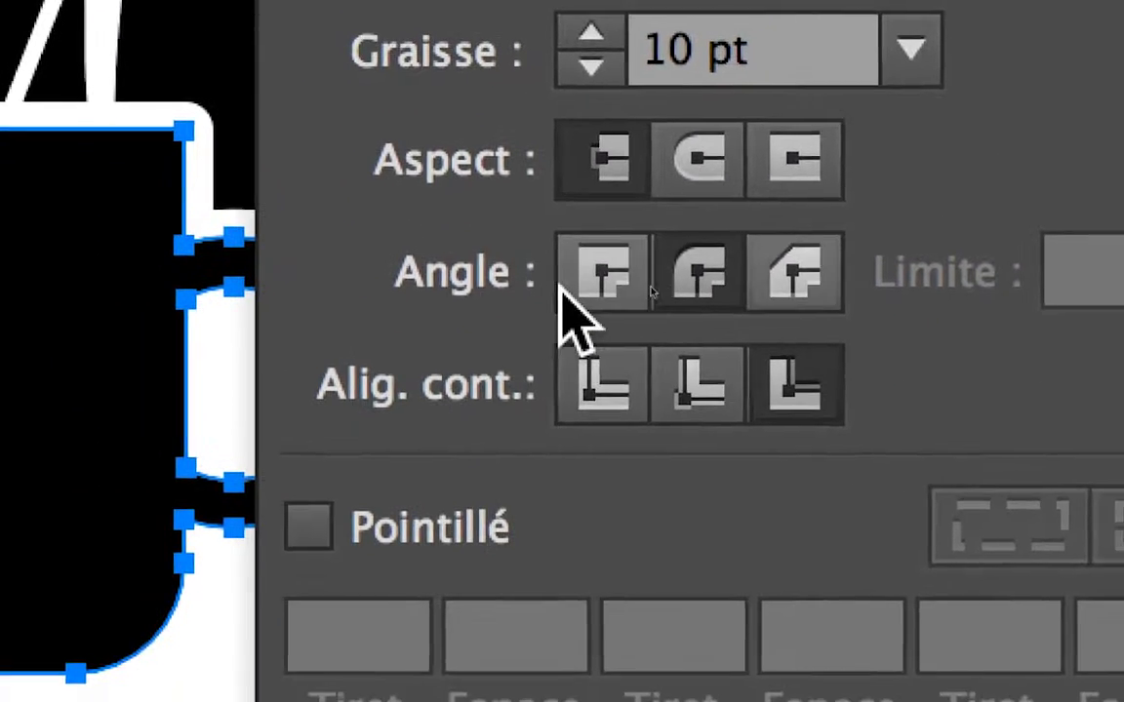
pyautogui.click(624, 629)
pyautogui.click(590, 303)
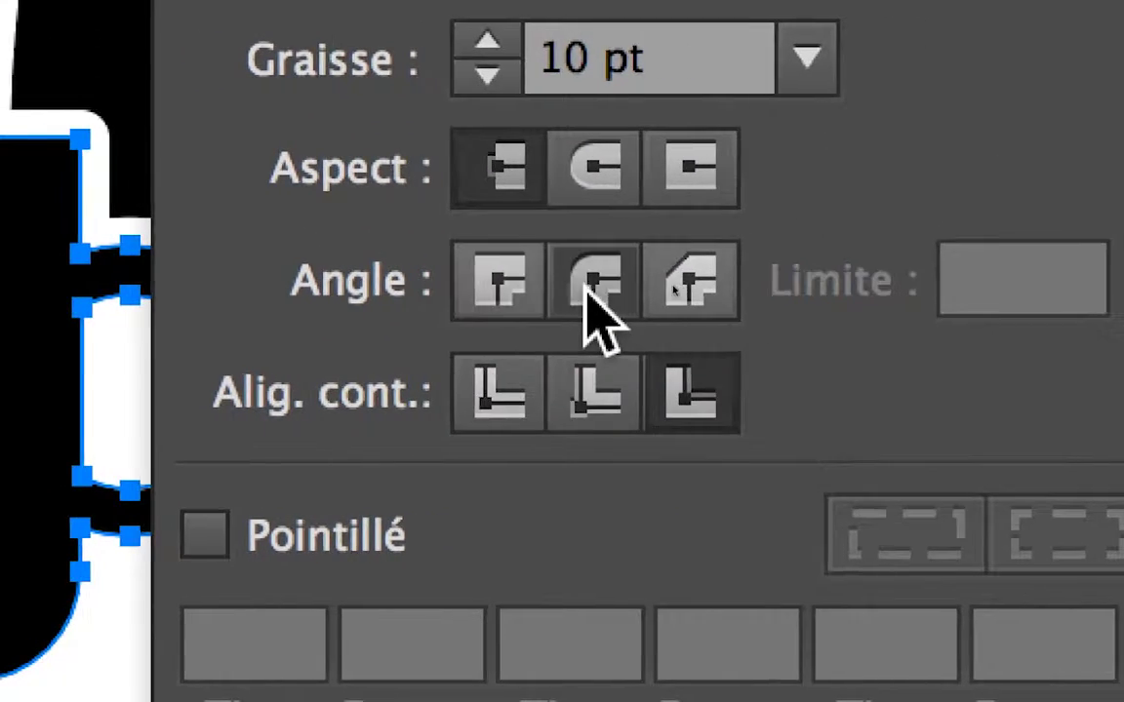
pyautogui.click(496, 293)
pyautogui.click(593, 298)
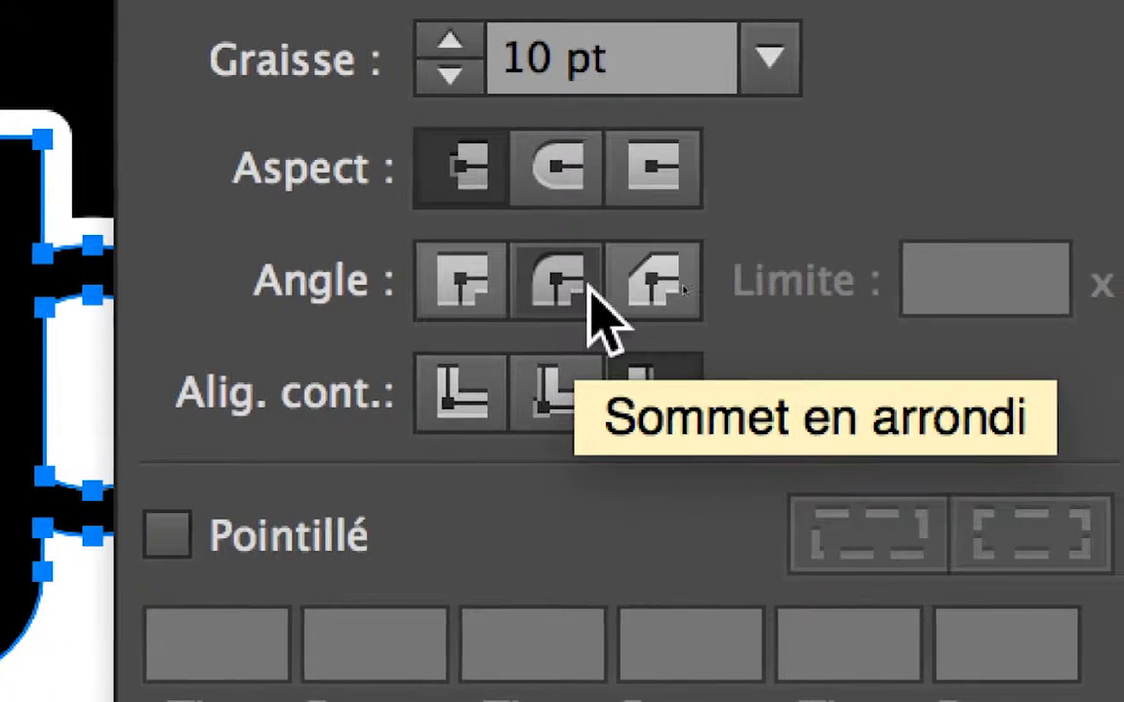
pyautogui.click(668, 288)
pyautogui.click(588, 292)
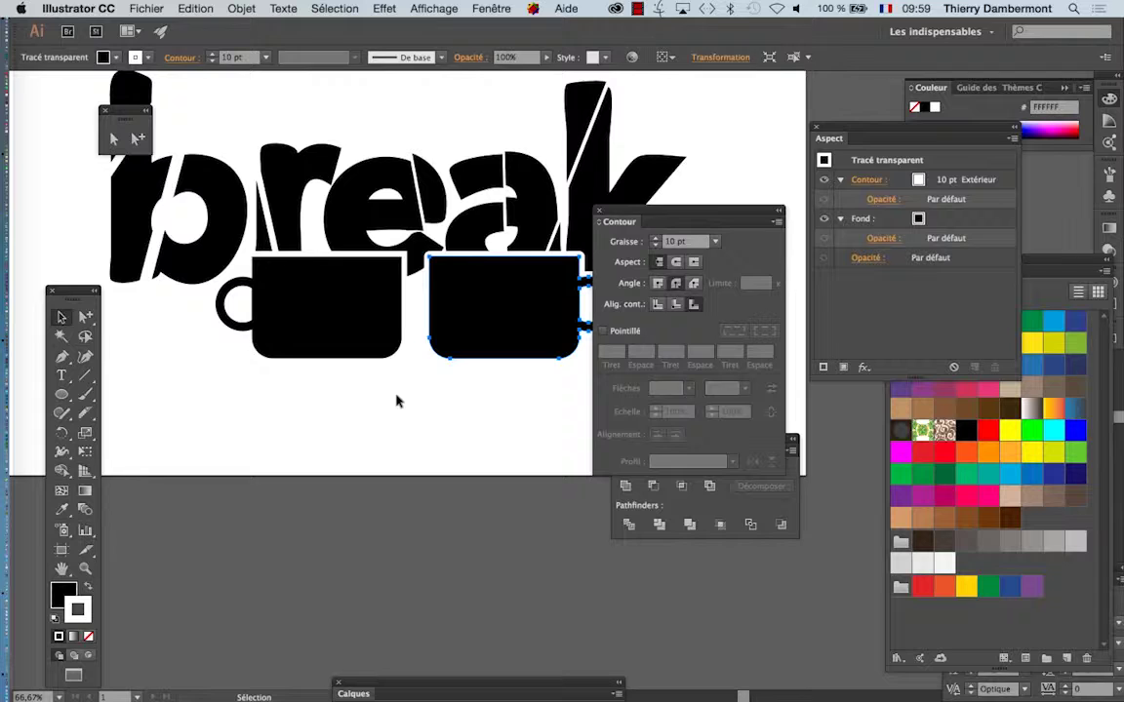
# Deselect, zoom out and start Save As for the logo in Illustrator format.
pyautogui.click(396, 400)
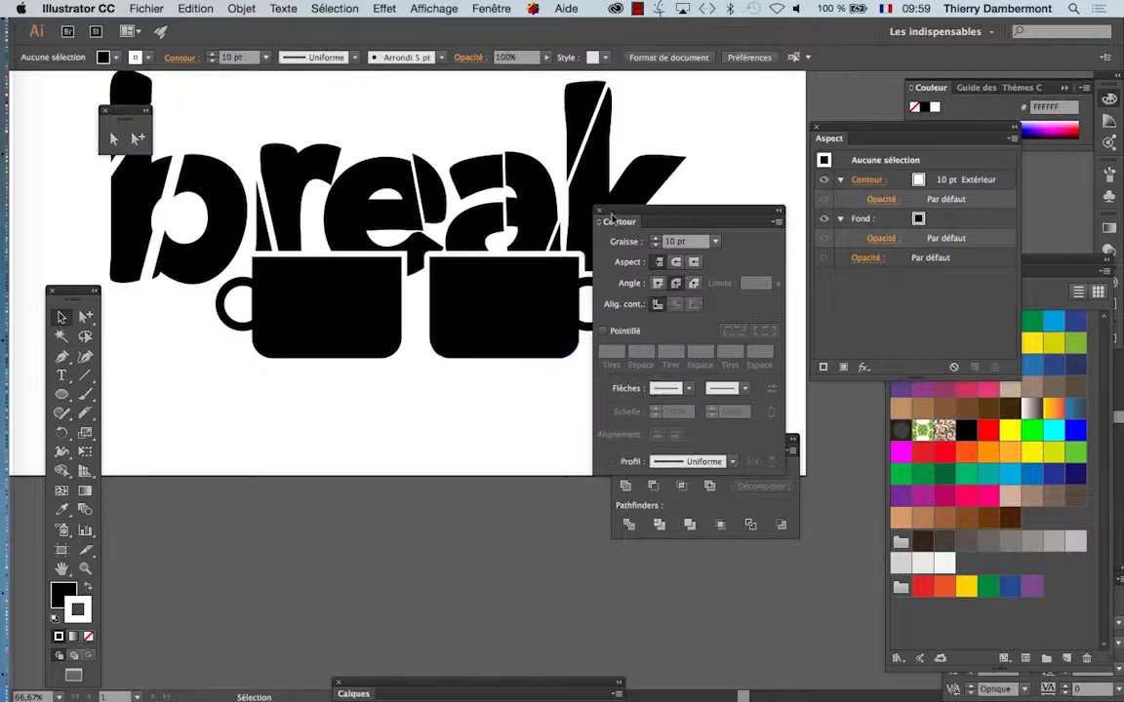
pyautogui.moveTo(644, 221); pyautogui.dragTo(773, 197)
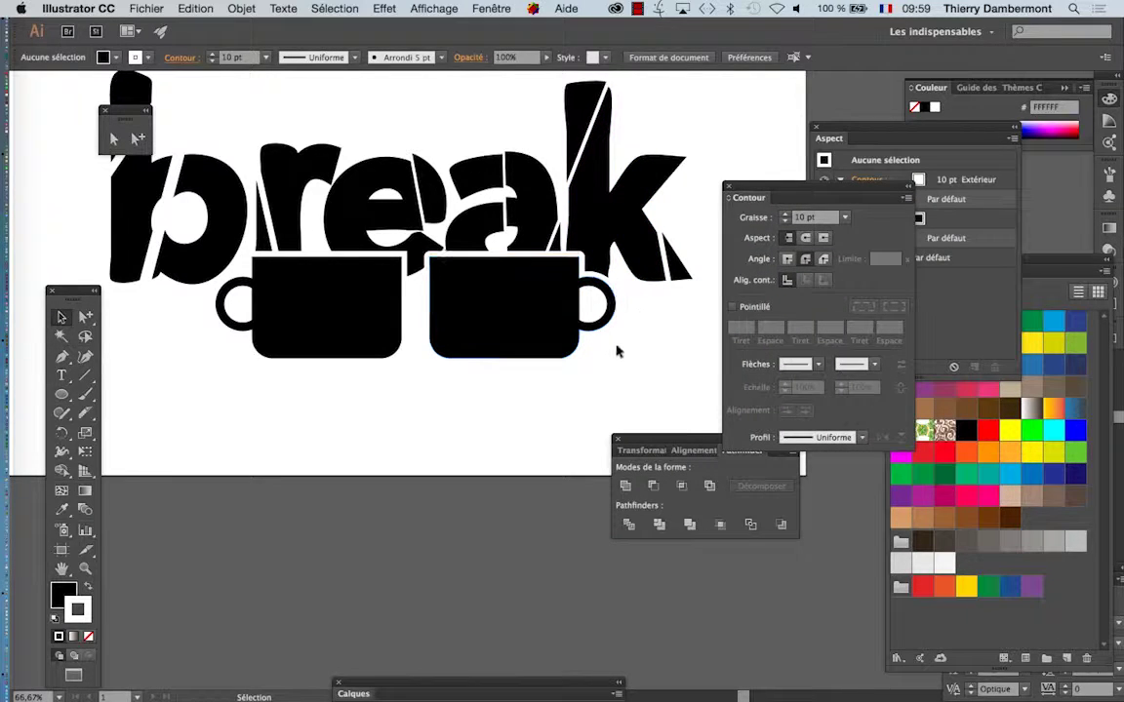
pyautogui.keyDown('alt'); pyautogui.scroll(-1, 617, 351); pyautogui.keyUp('alt')
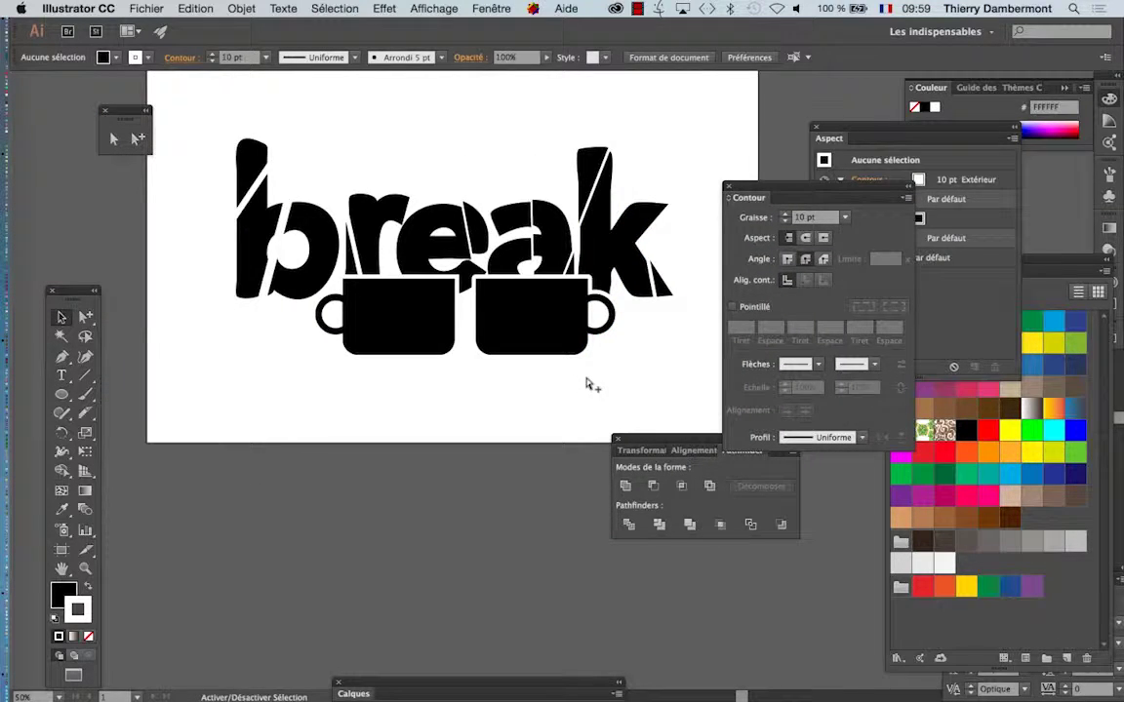
pyautogui.click(147, 9)
pyautogui.click(219, 144)
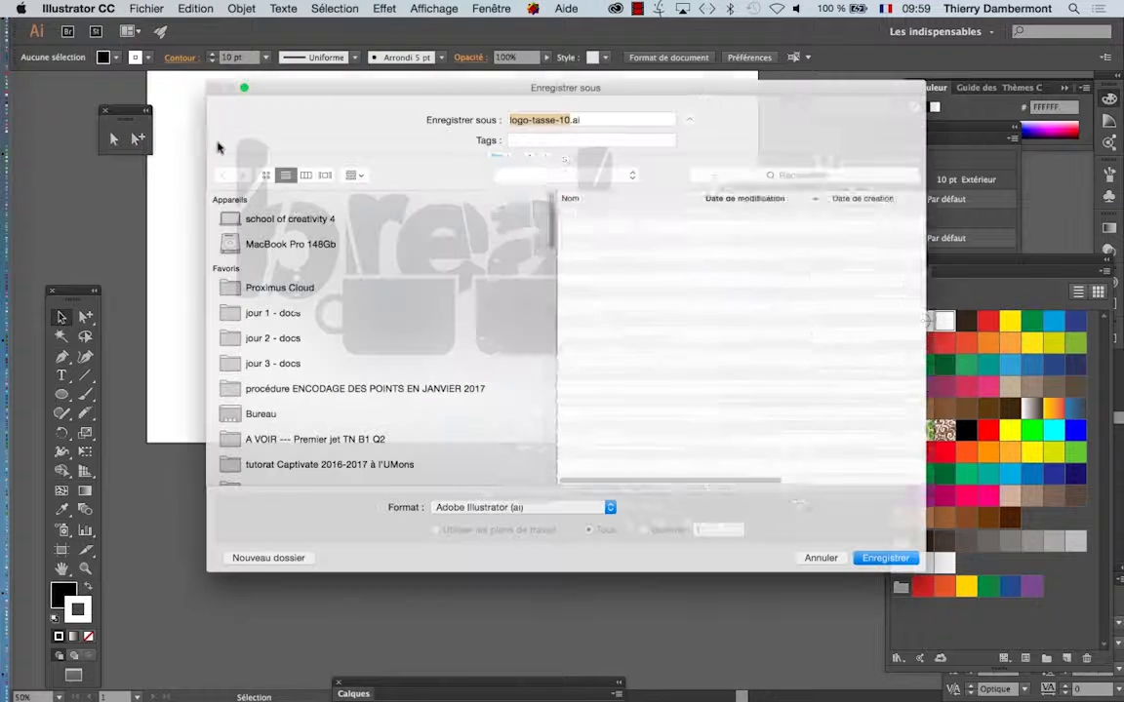